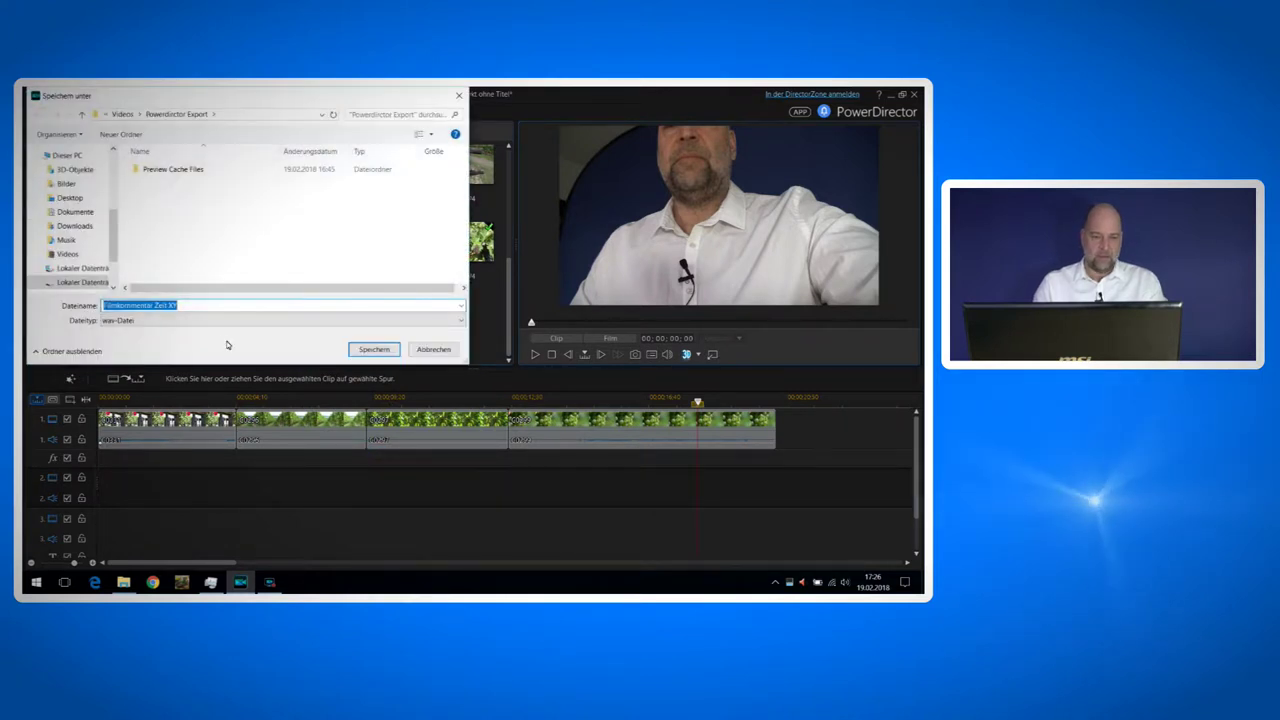
Browse the save location for the audio file to the Videos folder on Seagate Expansion Drive (G:)
left_click(108, 116)
left_click(108, 116)
left_click(107, 116)
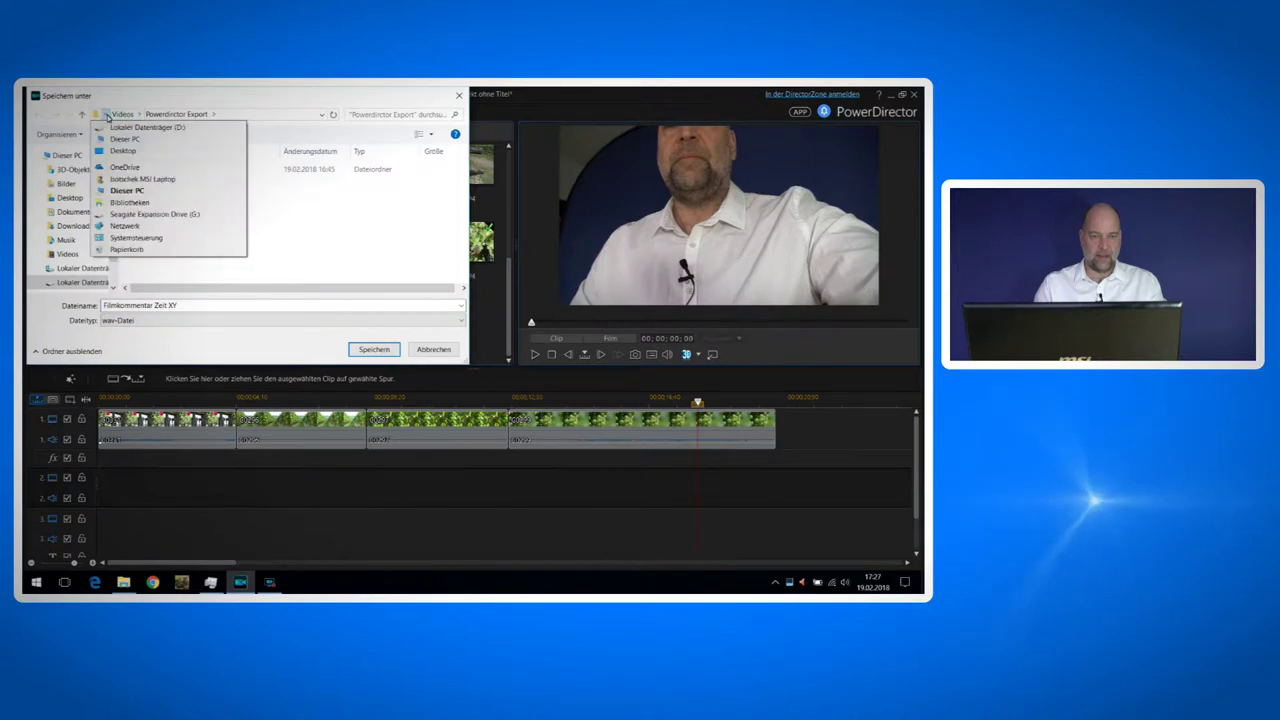
left_click(118, 139)
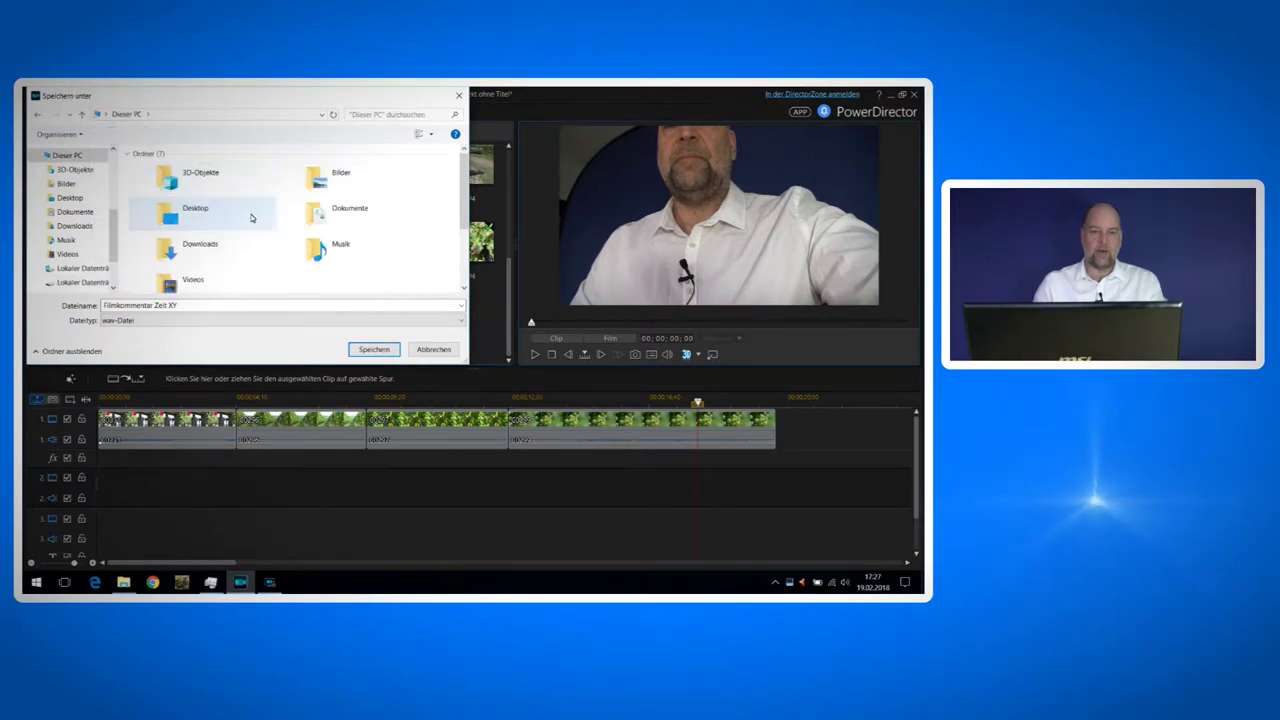
scroll(252, 218, "down", 3)
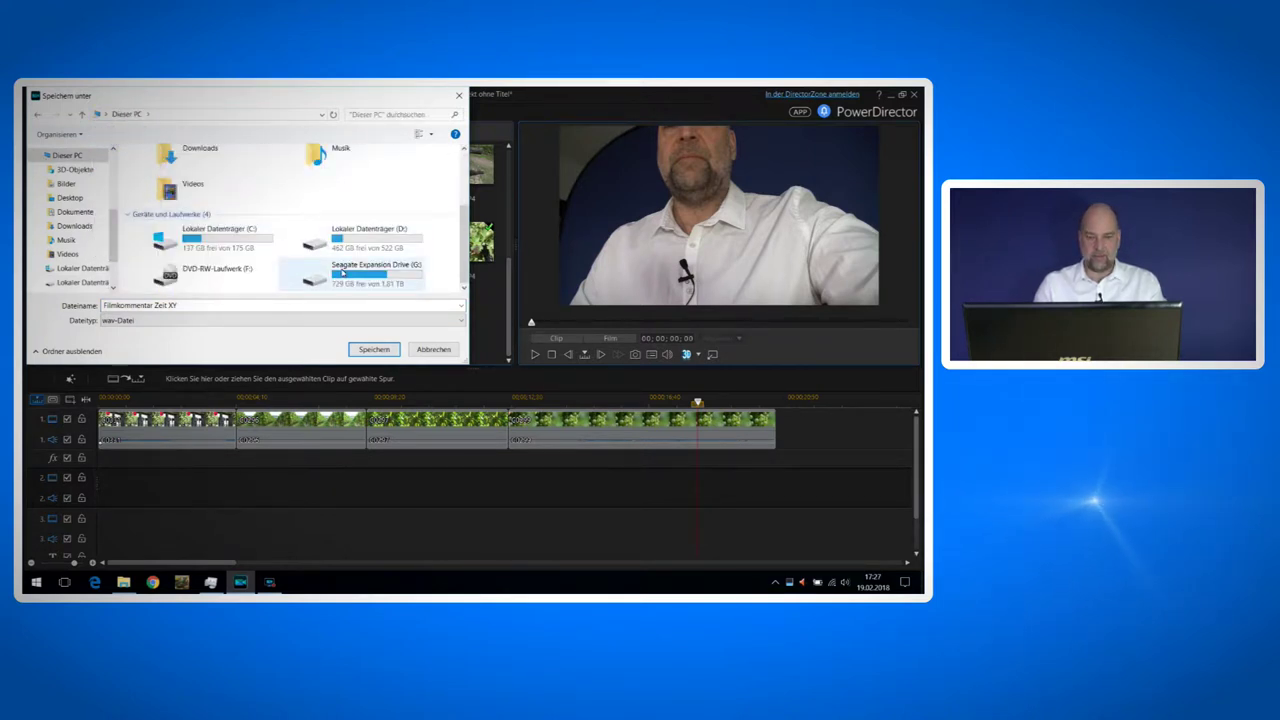
double_click(342, 272)
left_click(160, 208)
double_click(162, 209)
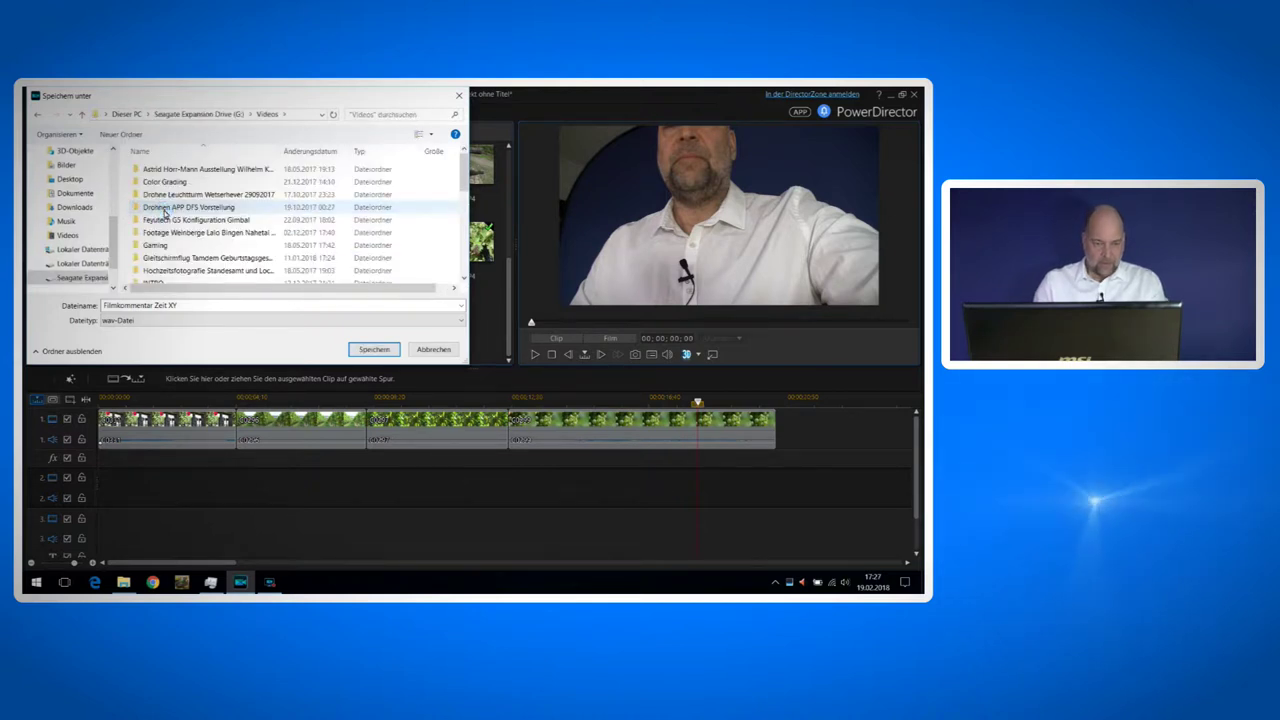
Save Filmkommentar Zeit XY as a WAV file in the Teil 10 Kommentar ohne Mikrofon aufnehmen folder of the Powerdirector 15 tutorial
scroll(165, 212, "down", 10)
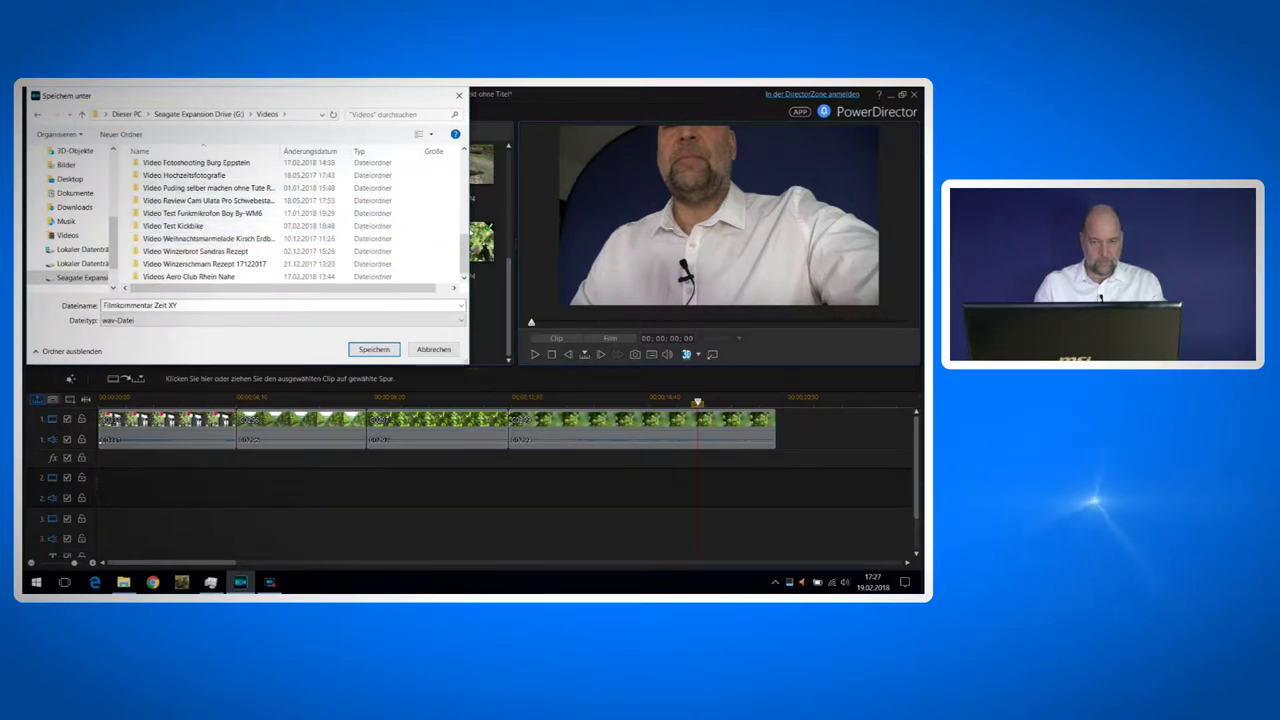
left_click_drag(463, 256, 463, 234)
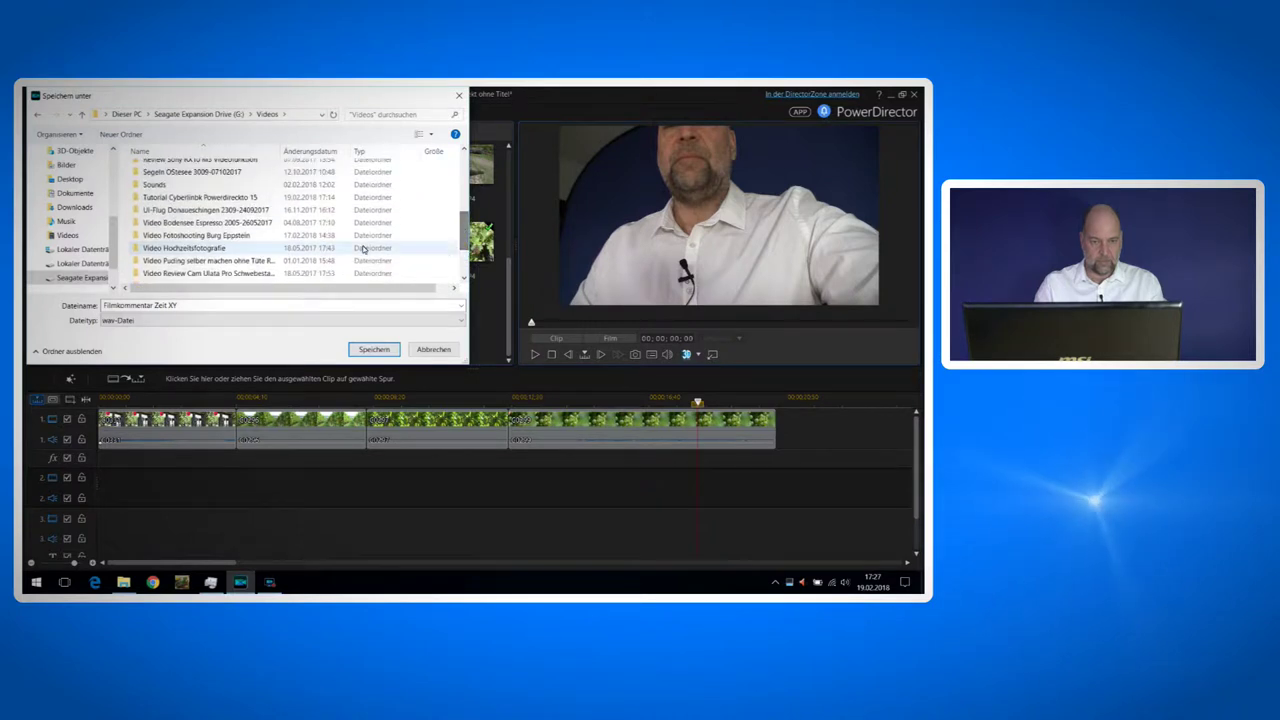
double_click(268, 200)
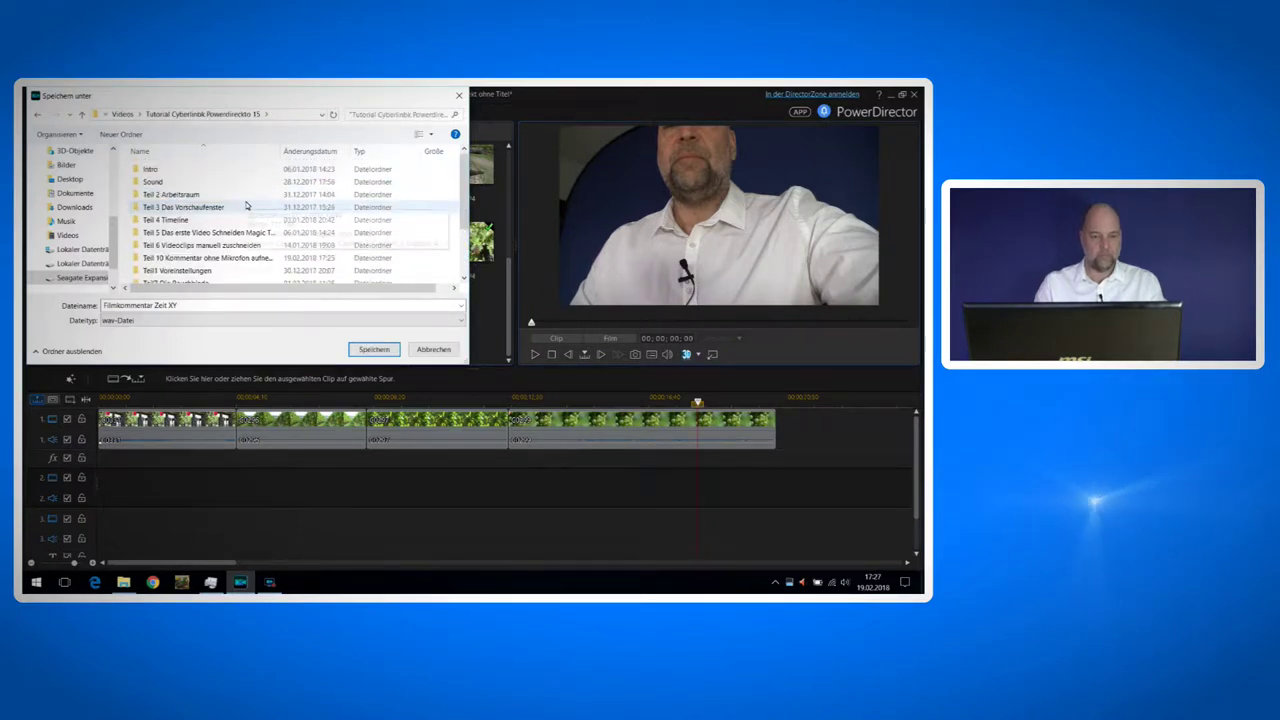
double_click(224, 257)
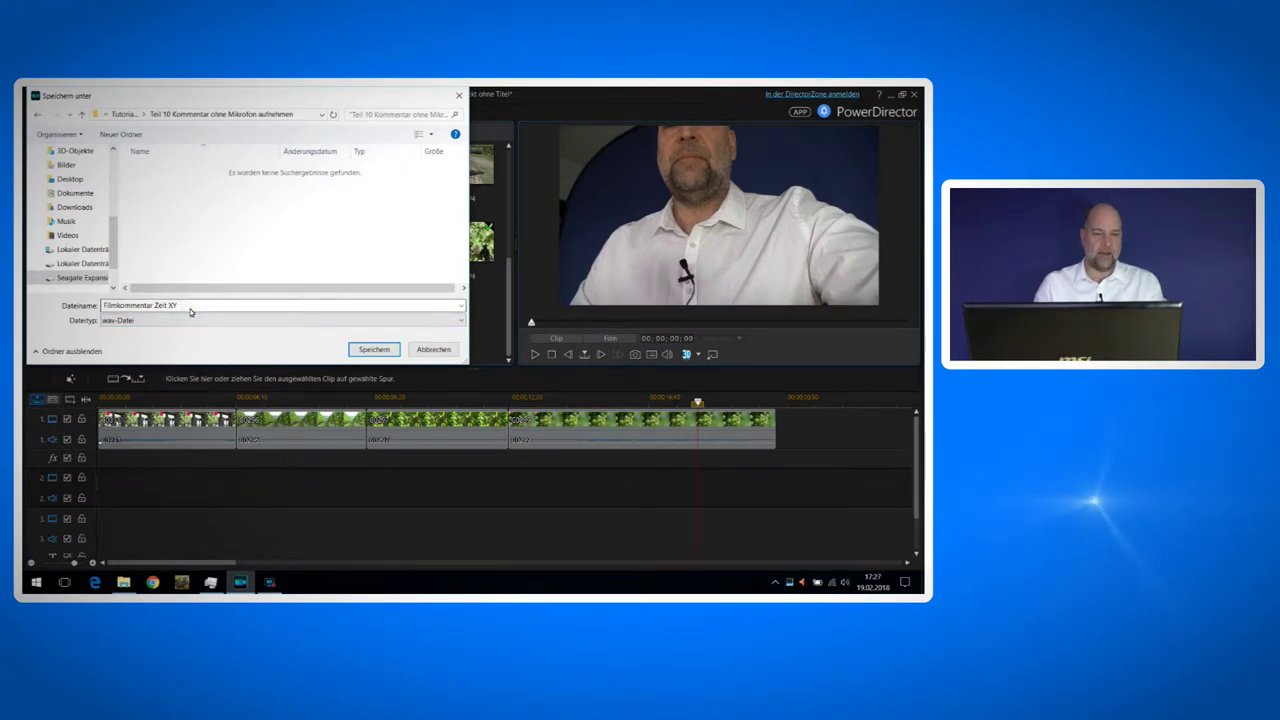
left_click(370, 350)
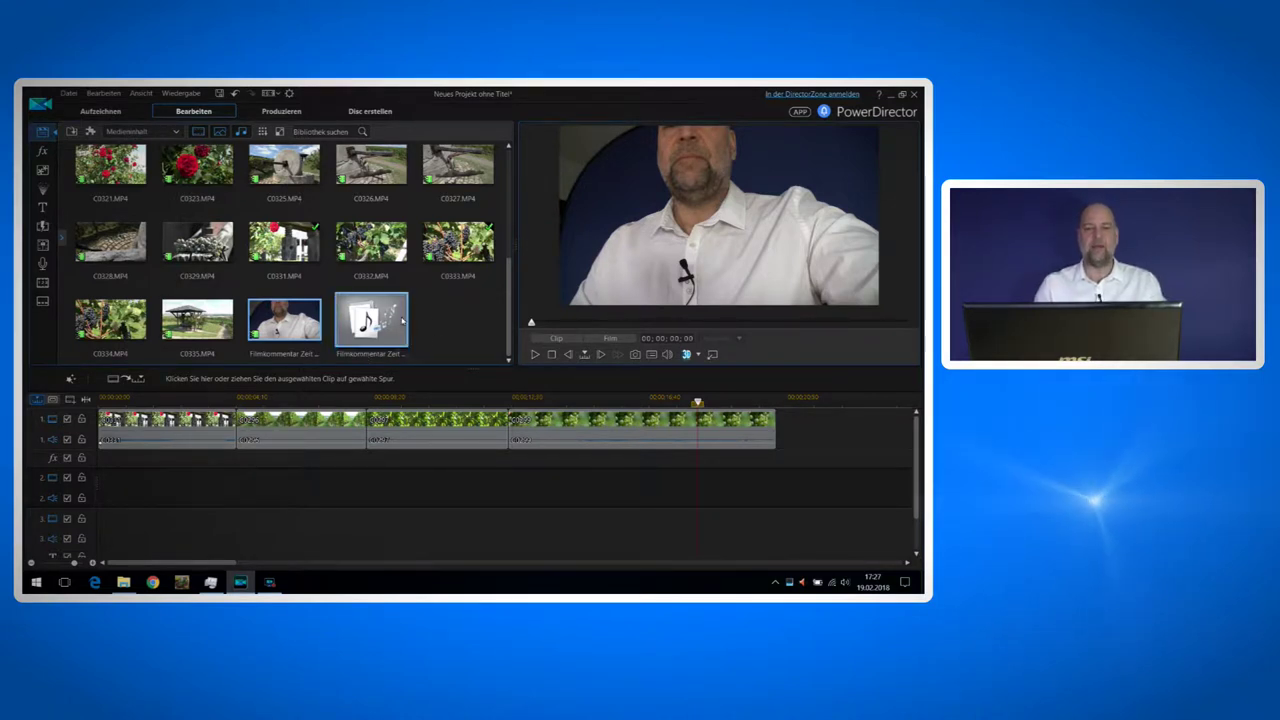
Place the Filmkommentar Zeit XY audio file on audio track 2 at the start of the timeline
left_click_drag(400, 325, 99, 500)
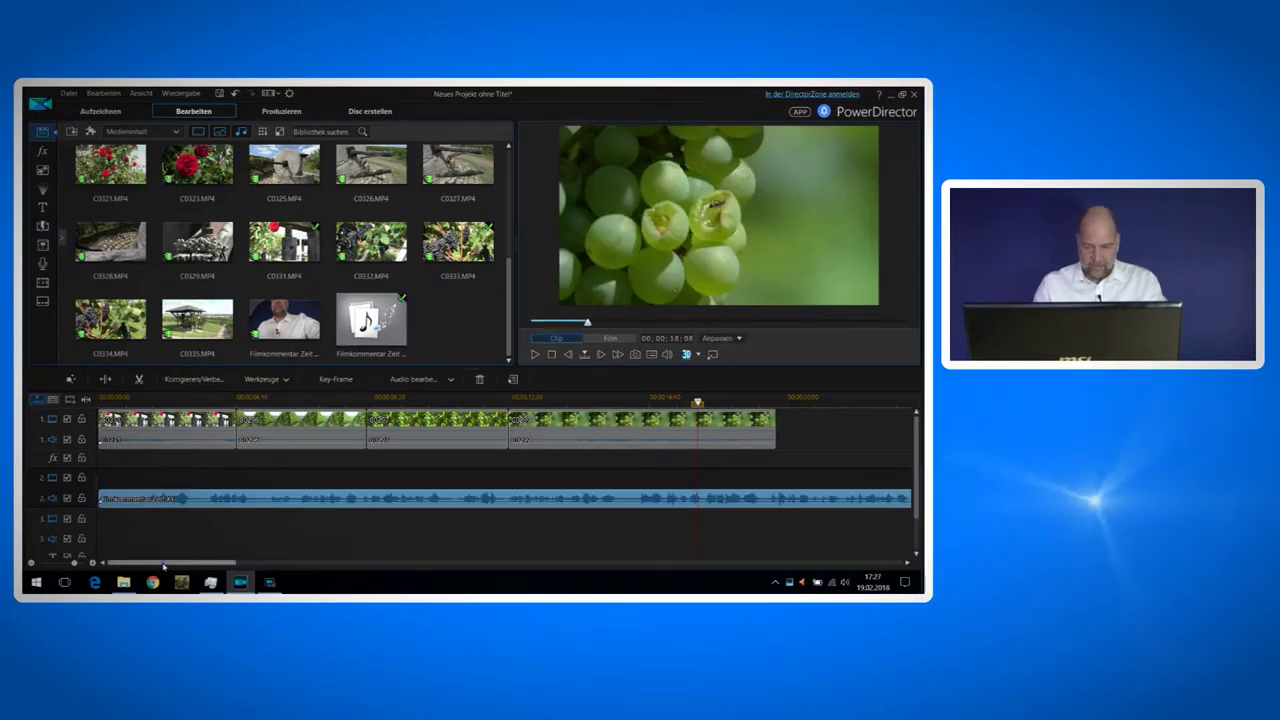
scroll(165, 568, "down", 3)
scroll(165, 568, "up", 3)
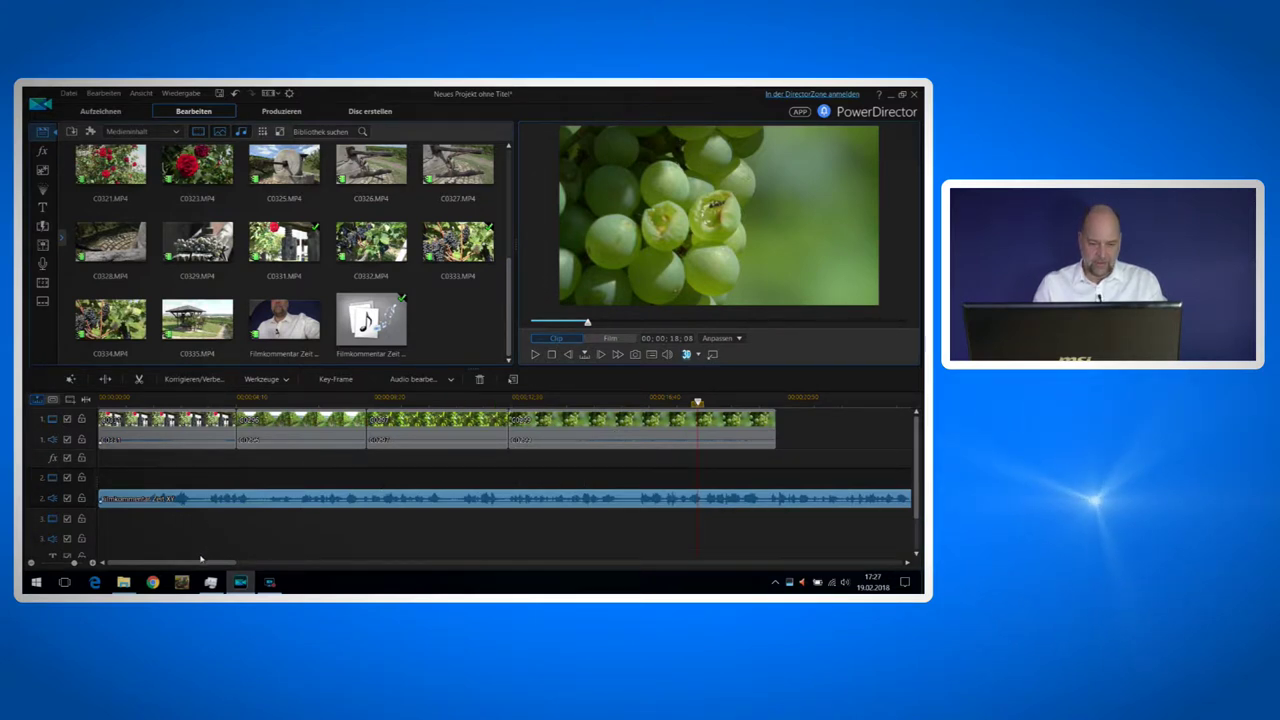
Delete the stray grape clip near the far end of video track 1
left_click_drag(205, 563, 765, 584)
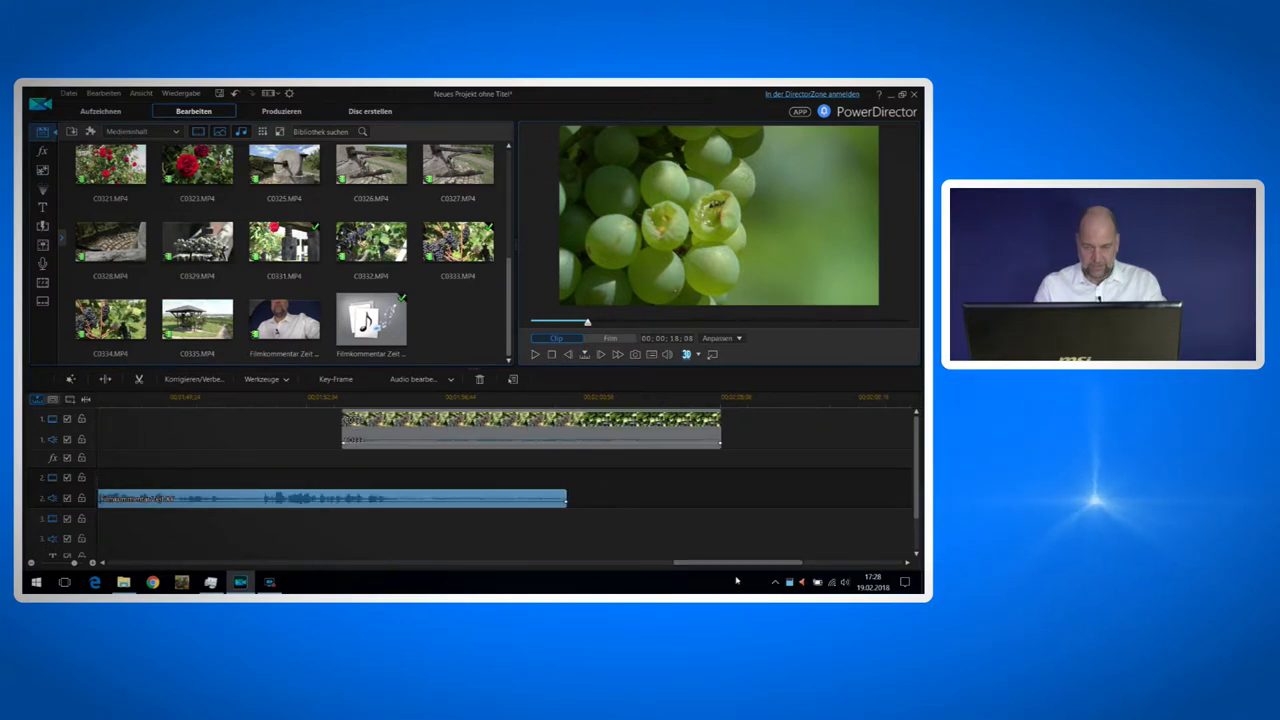
left_click(492, 420)
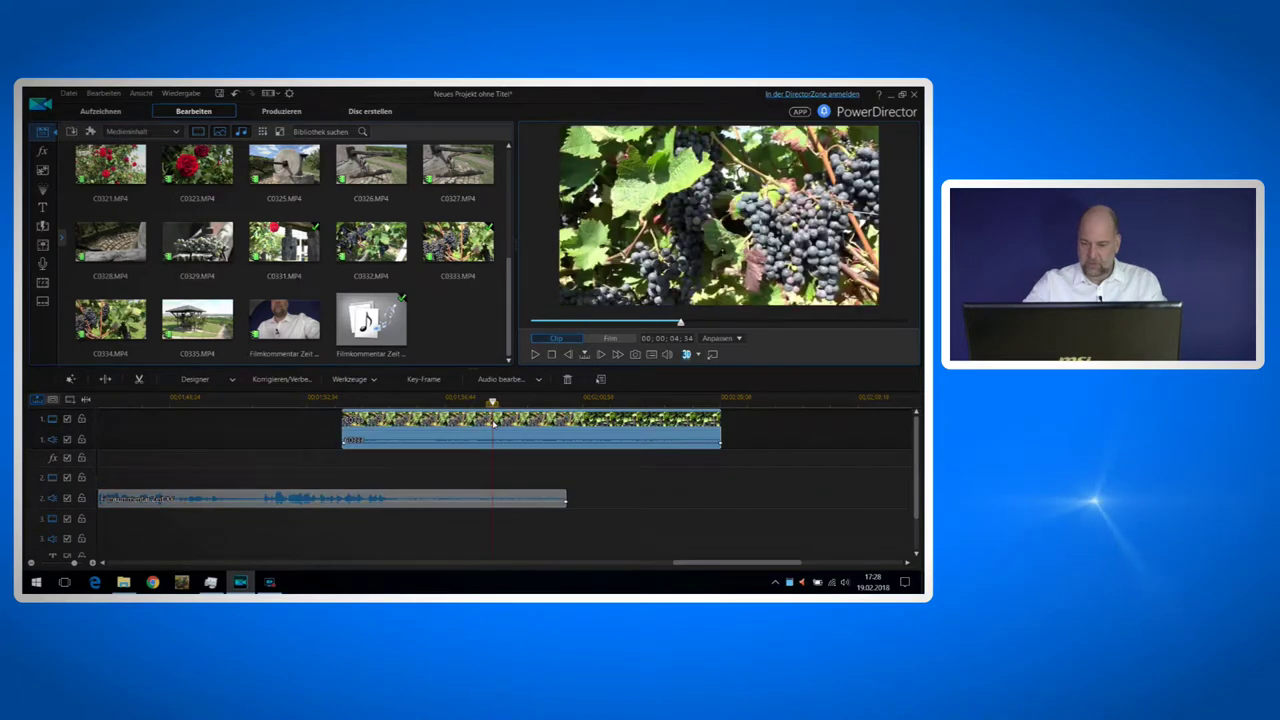
key("Delete")
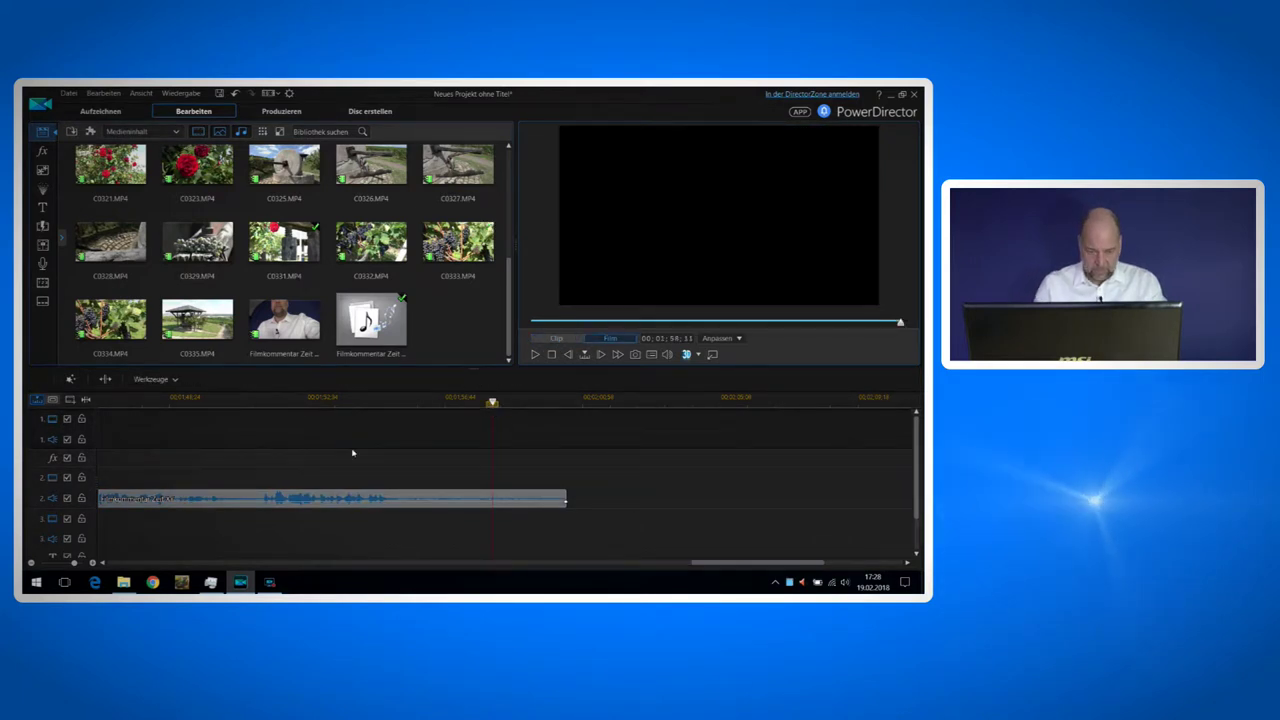
Play the commentary from 00:01:45:14 and again from about 00:01:34 to locate where the usable take starts
left_click_drag(789, 560, 737, 565)
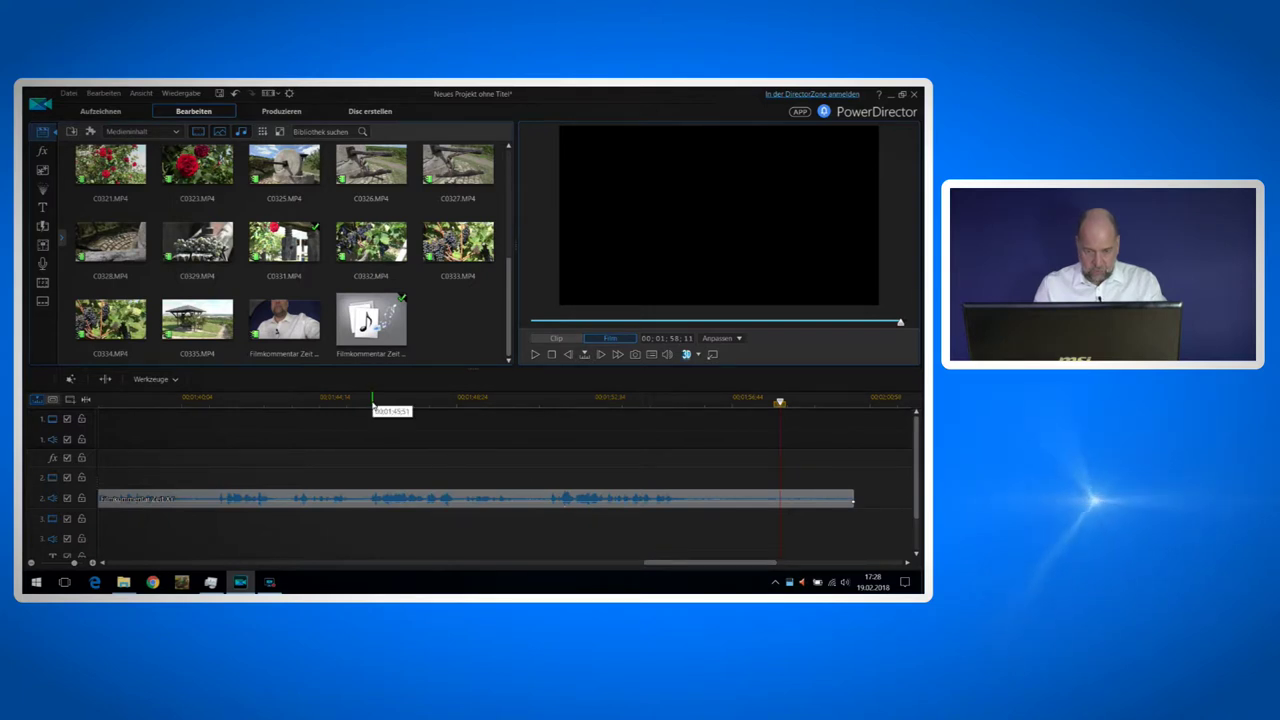
left_click(351, 400)
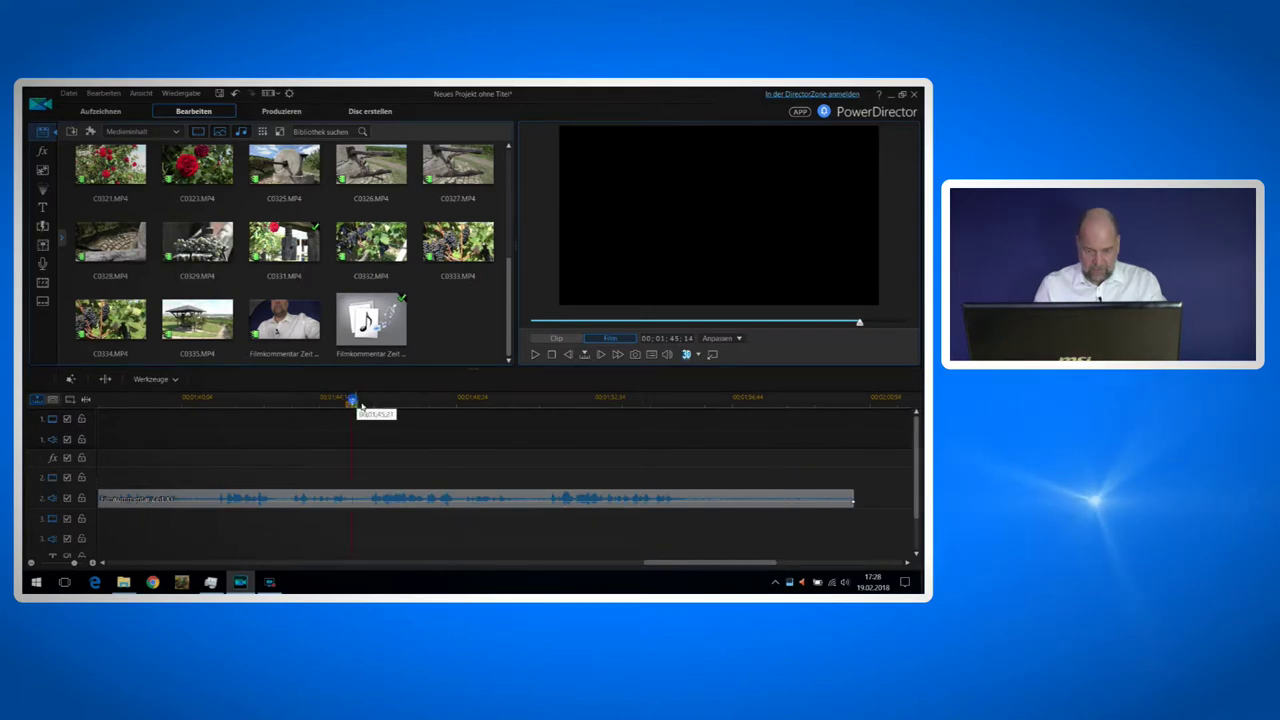
left_click(536, 355)
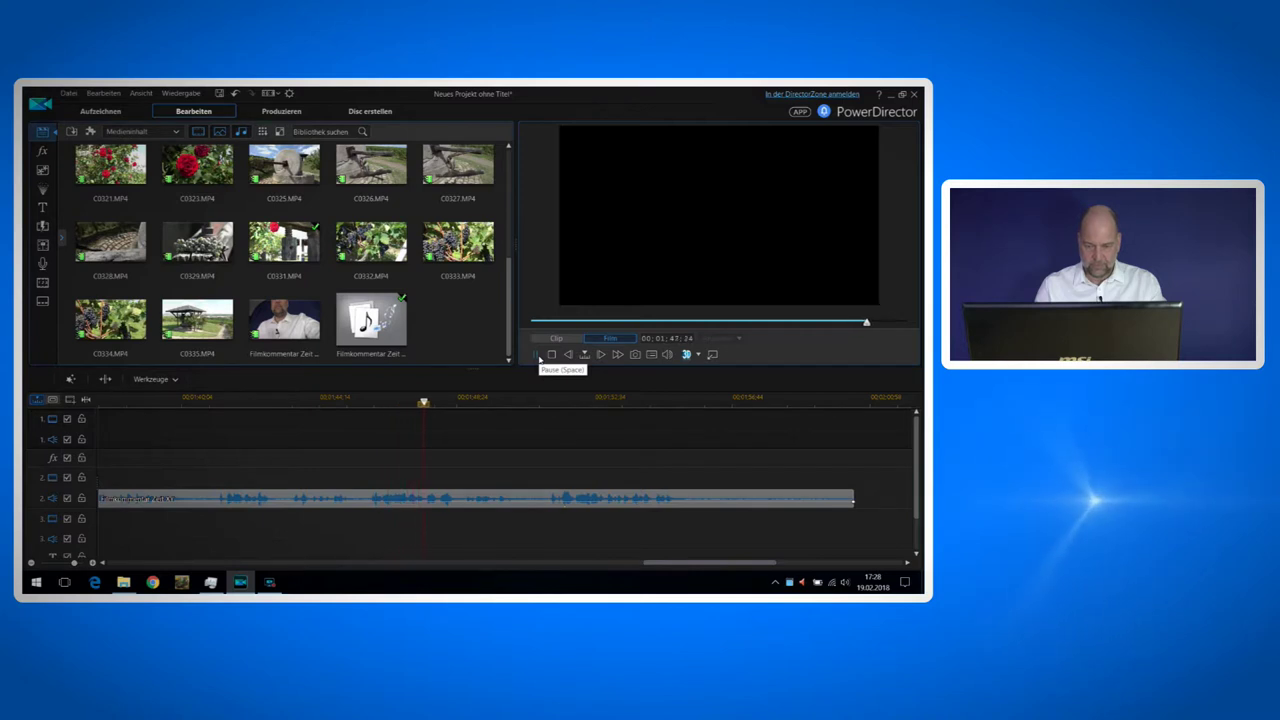
left_click(537, 356)
left_click_drag(671, 563, 631, 563)
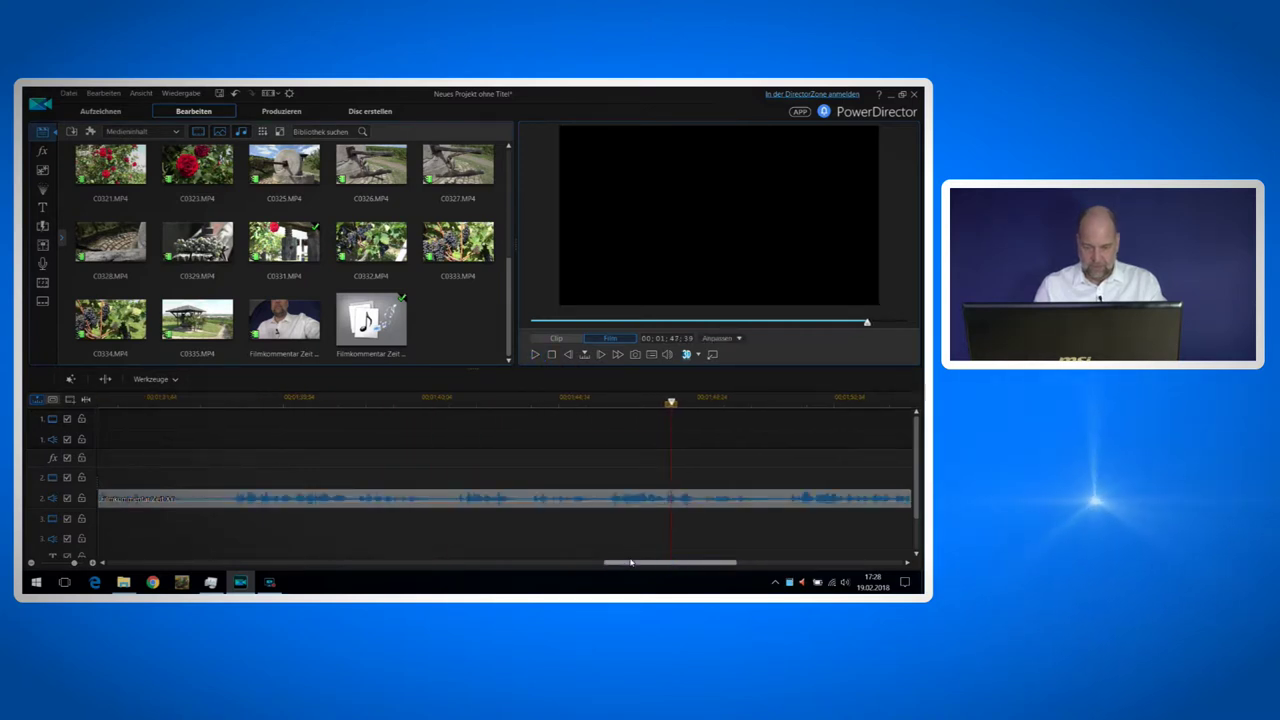
left_click_drag(724, 402, 371, 400)
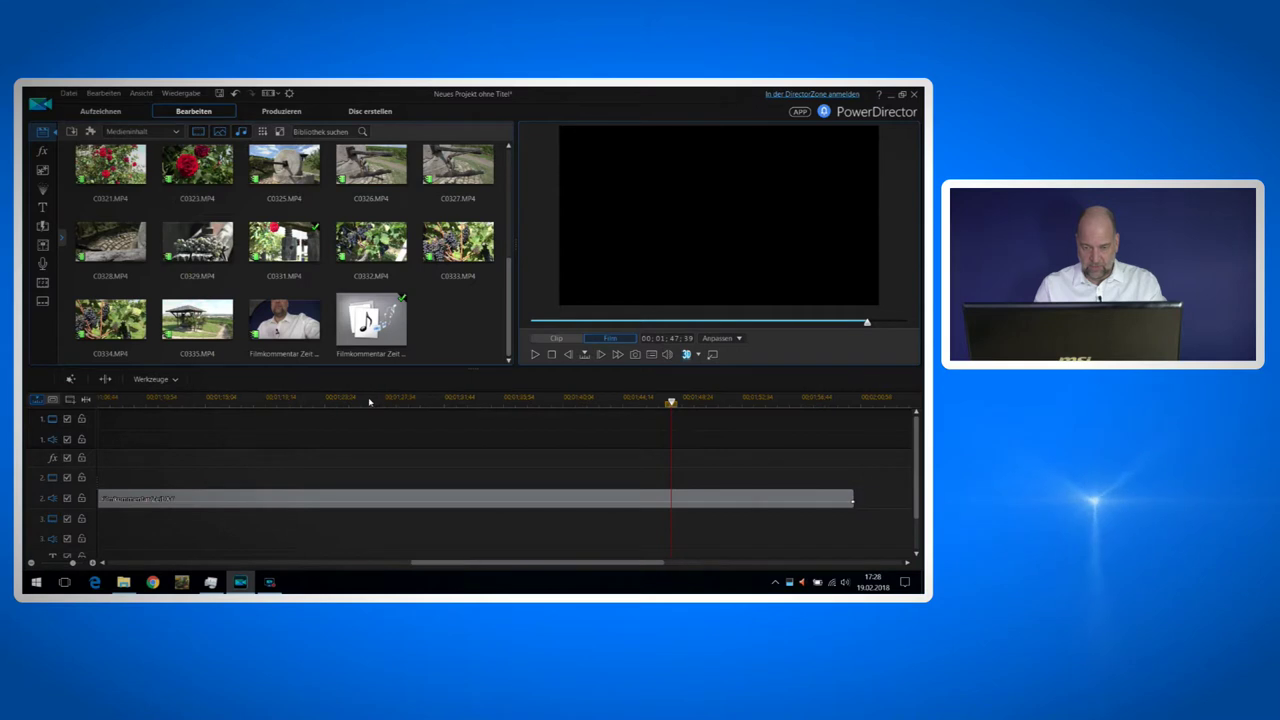
left_click(476, 399)
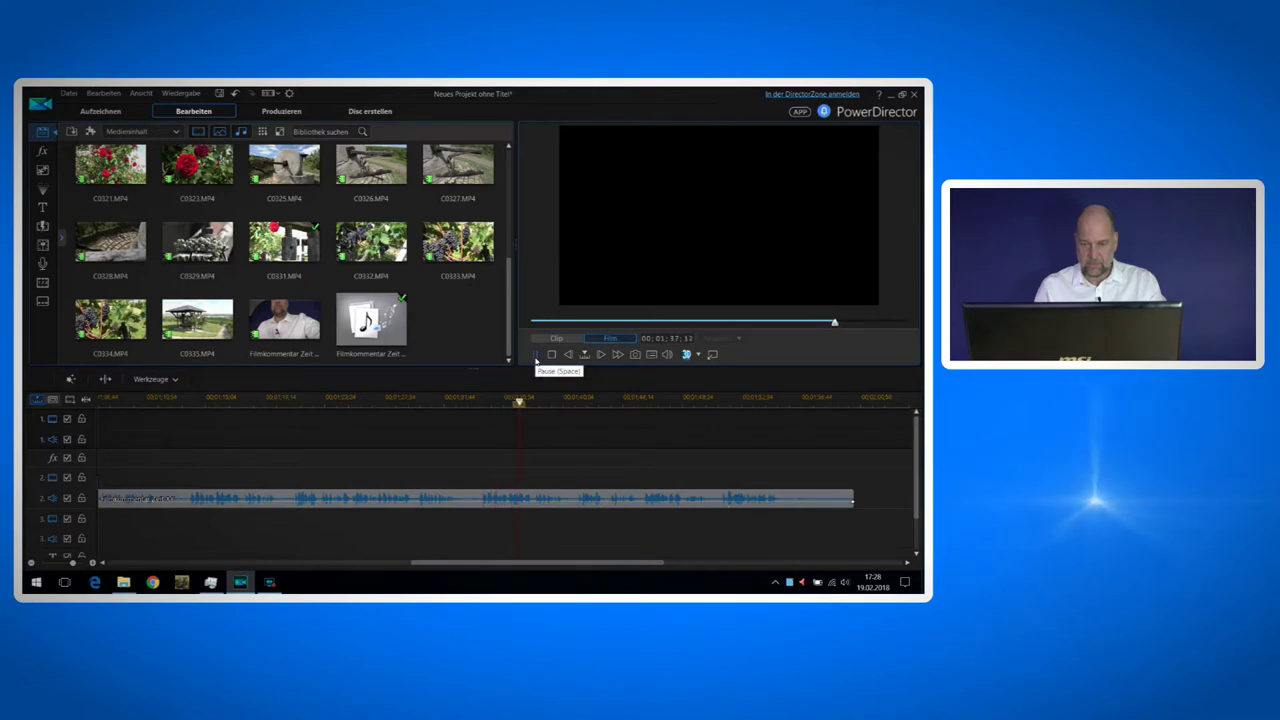
key("space")
Split the commentary audio at 00:01:34:01 and remove the part before the cut, filling the gap
left_click(482, 401)
left_click_drag(482, 401, 481, 403)
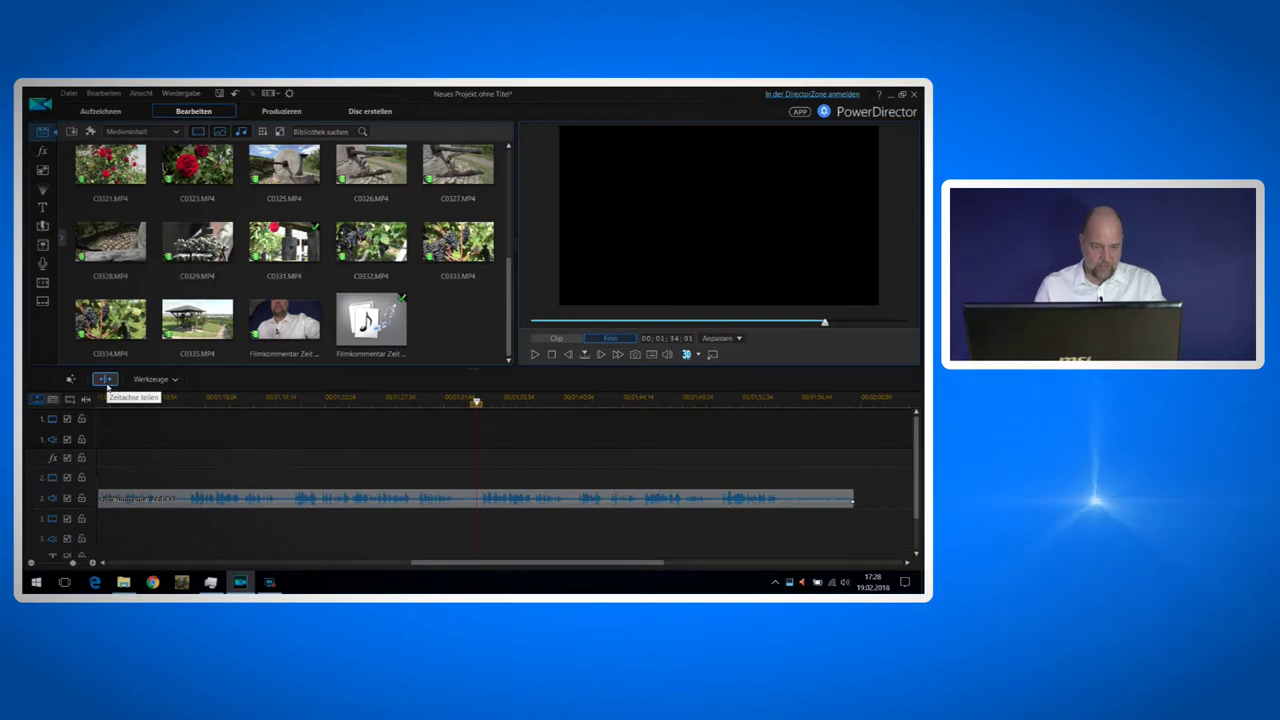
left_click(106, 382)
left_click(305, 500)
key("Delete")
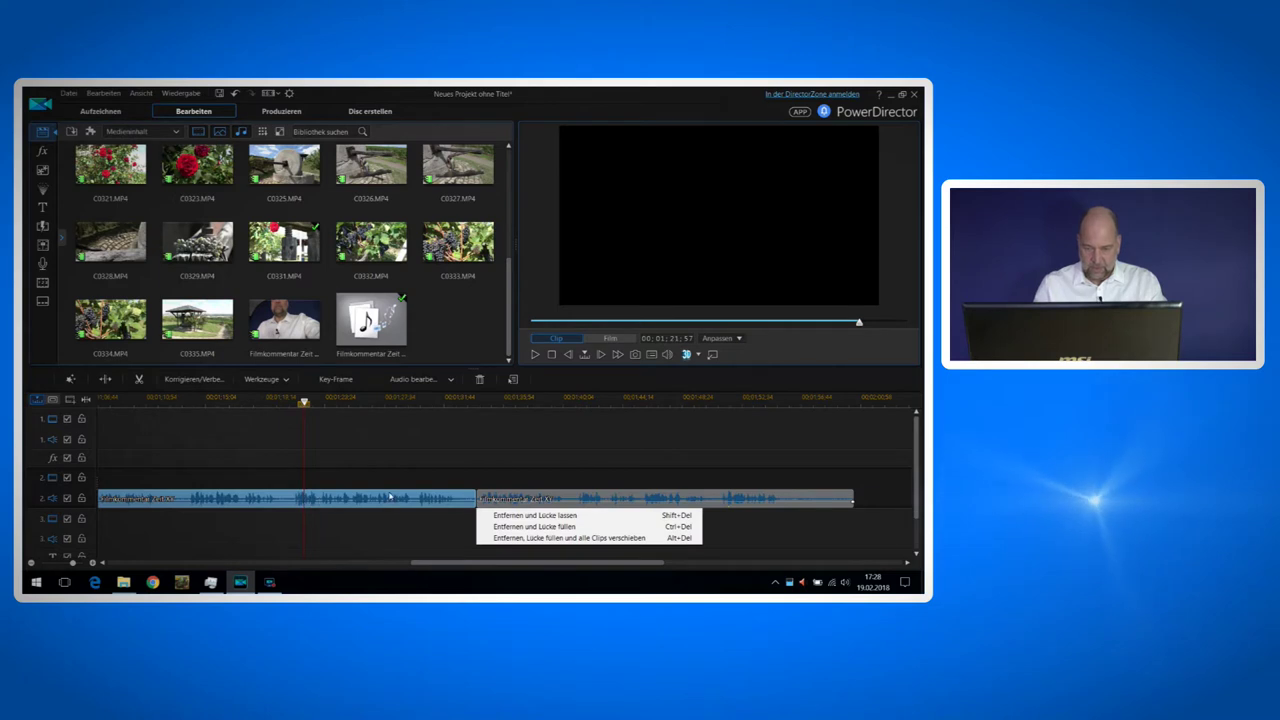
left_click(563, 527)
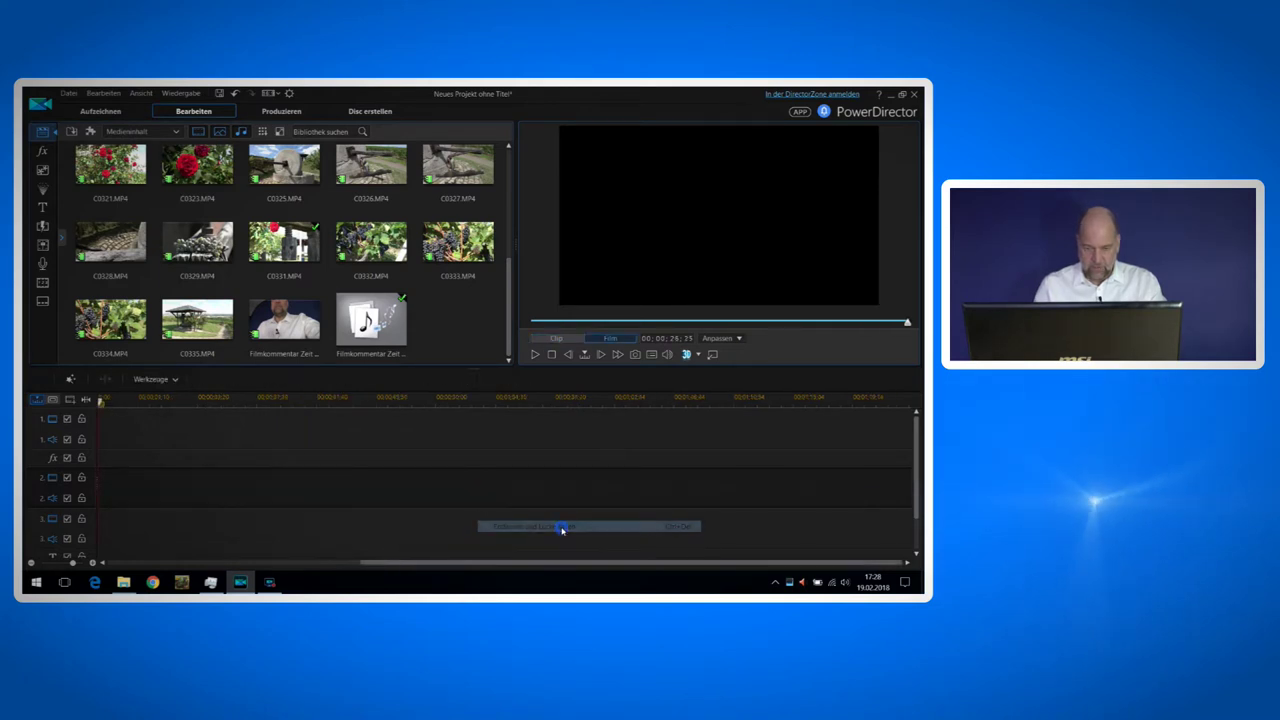
Play the film with the shortened commentary from the timeline start to check where the spoken introduction ends
left_click_drag(560, 564, 395, 568)
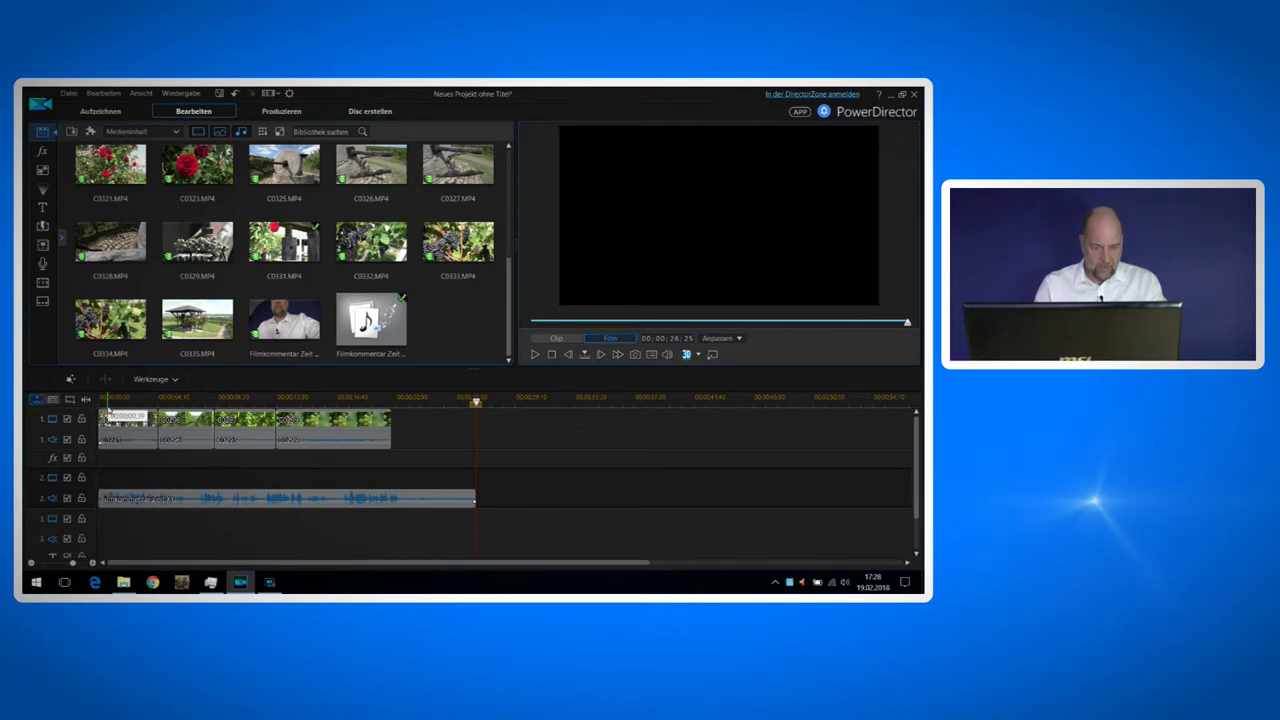
scroll(105, 413, "up", 2)
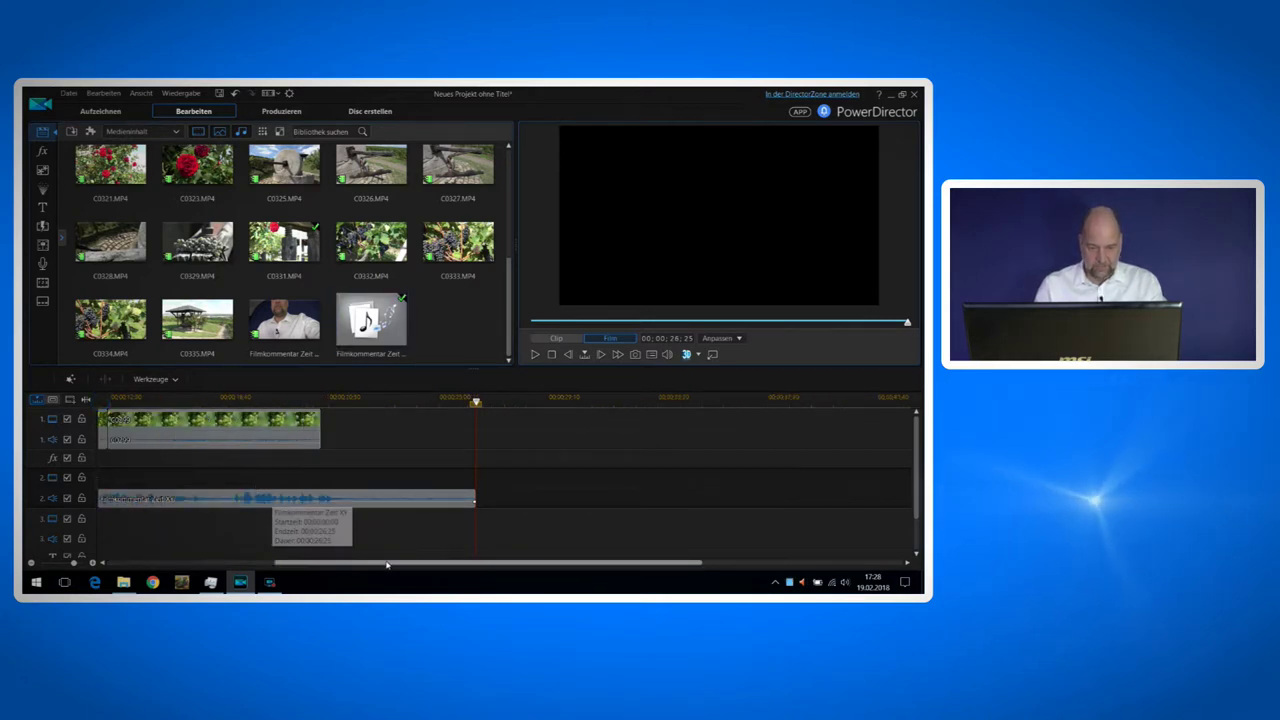
scroll(280, 567, "down", 3)
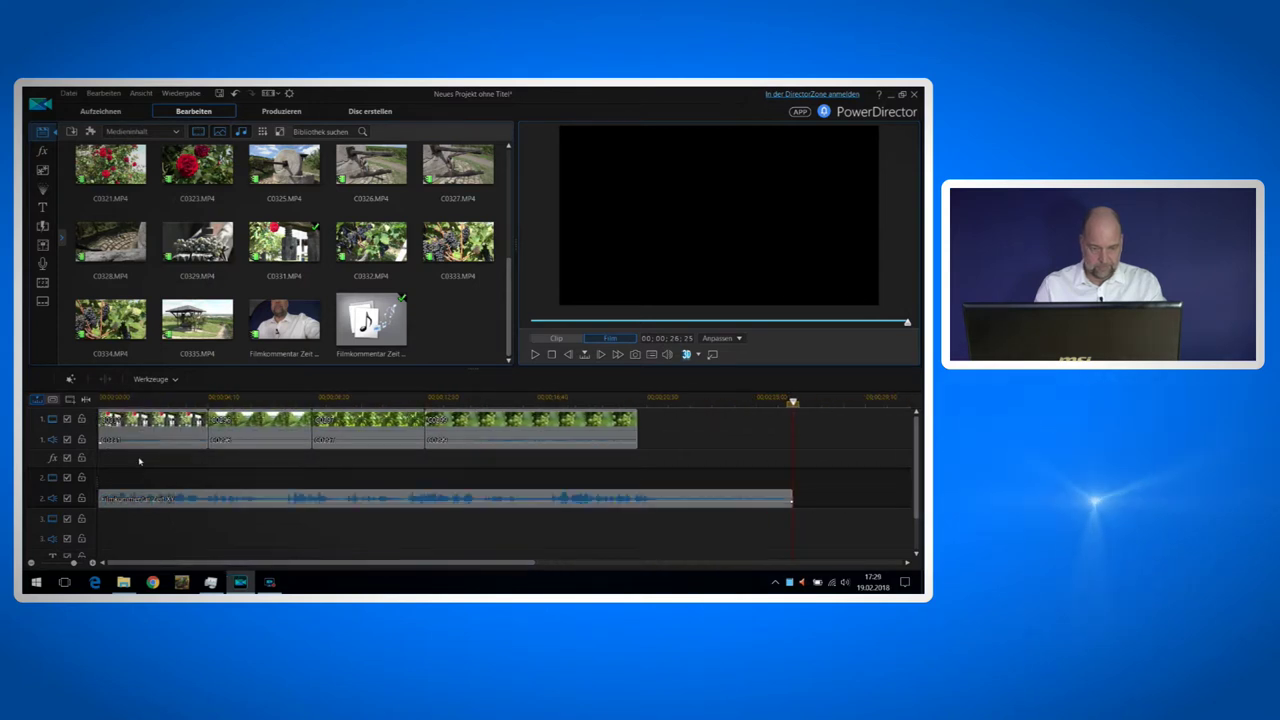
left_click(102, 398)
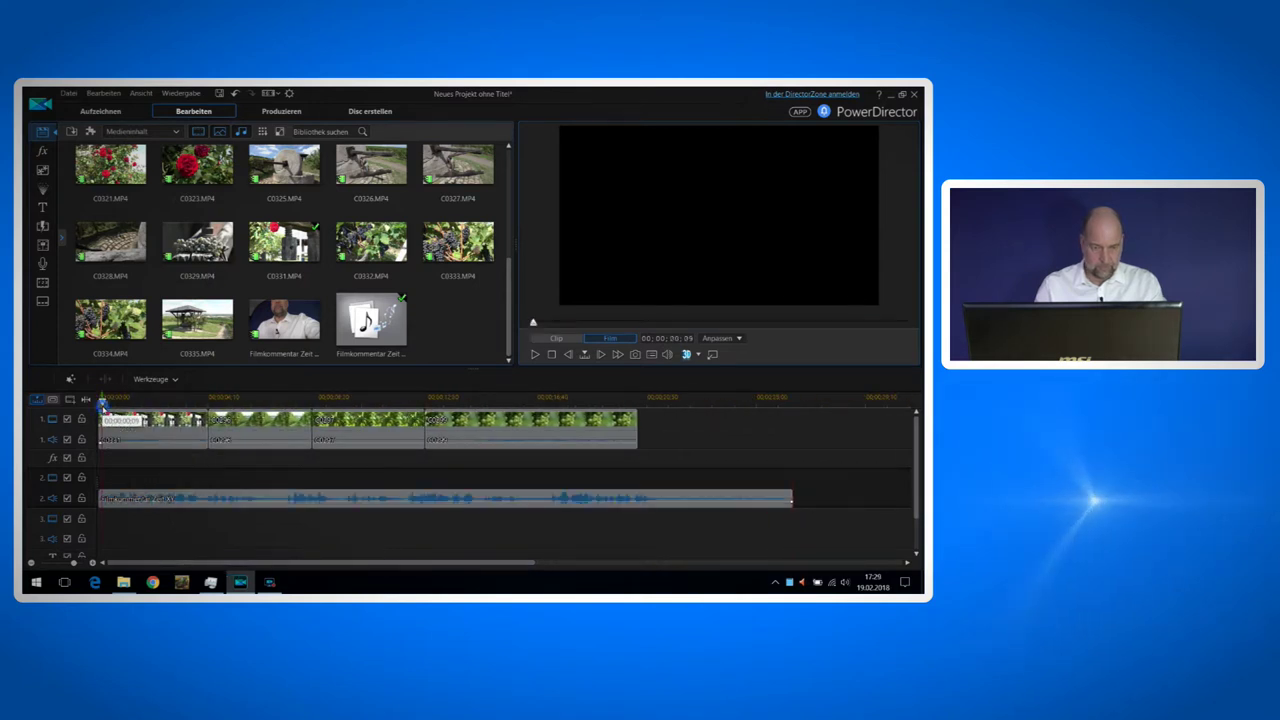
left_click(538, 354)
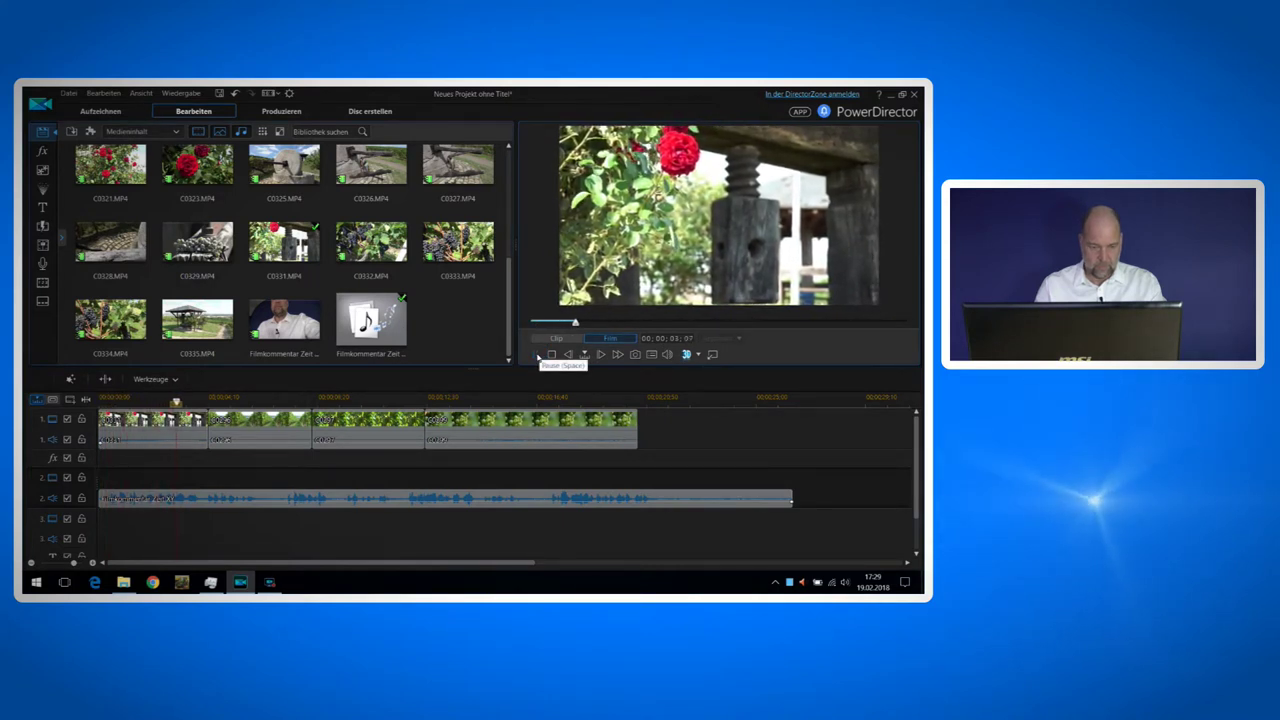
left_click(538, 354)
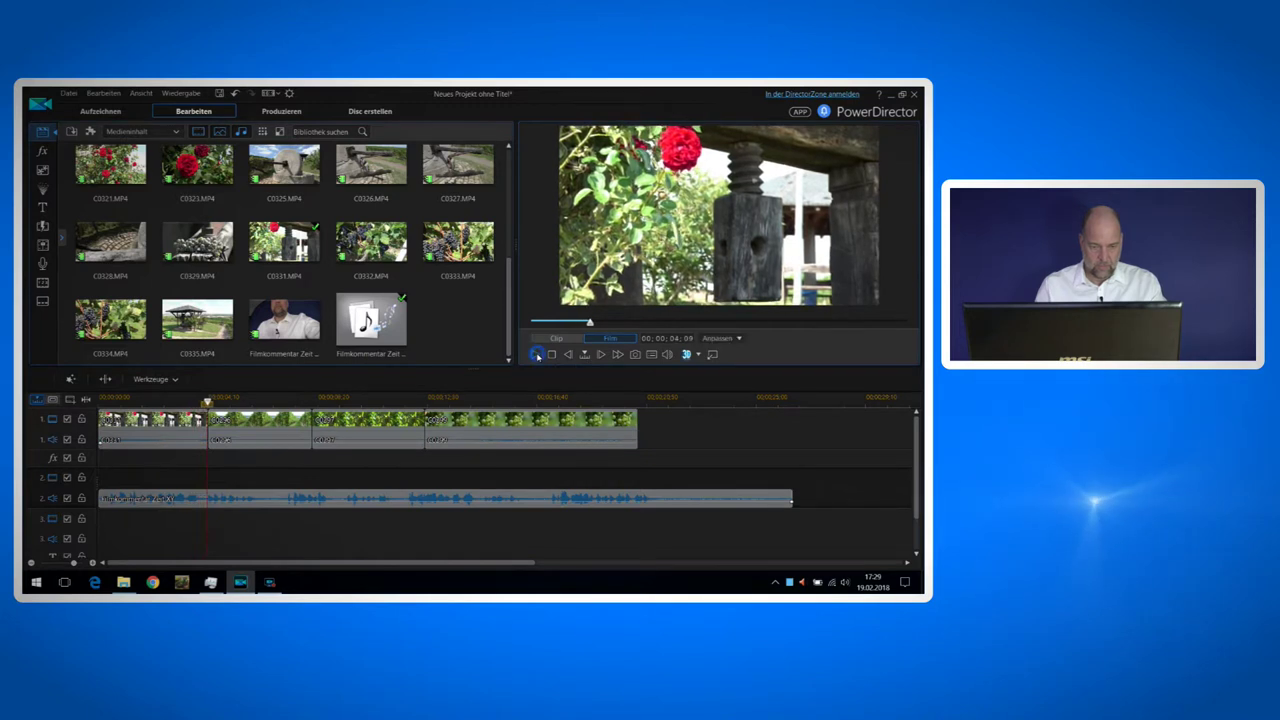
Split the commentary at about four seconds, near the end of the first video clip, and remove the front part, leaving the gap
left_click_drag(211, 403, 206, 412)
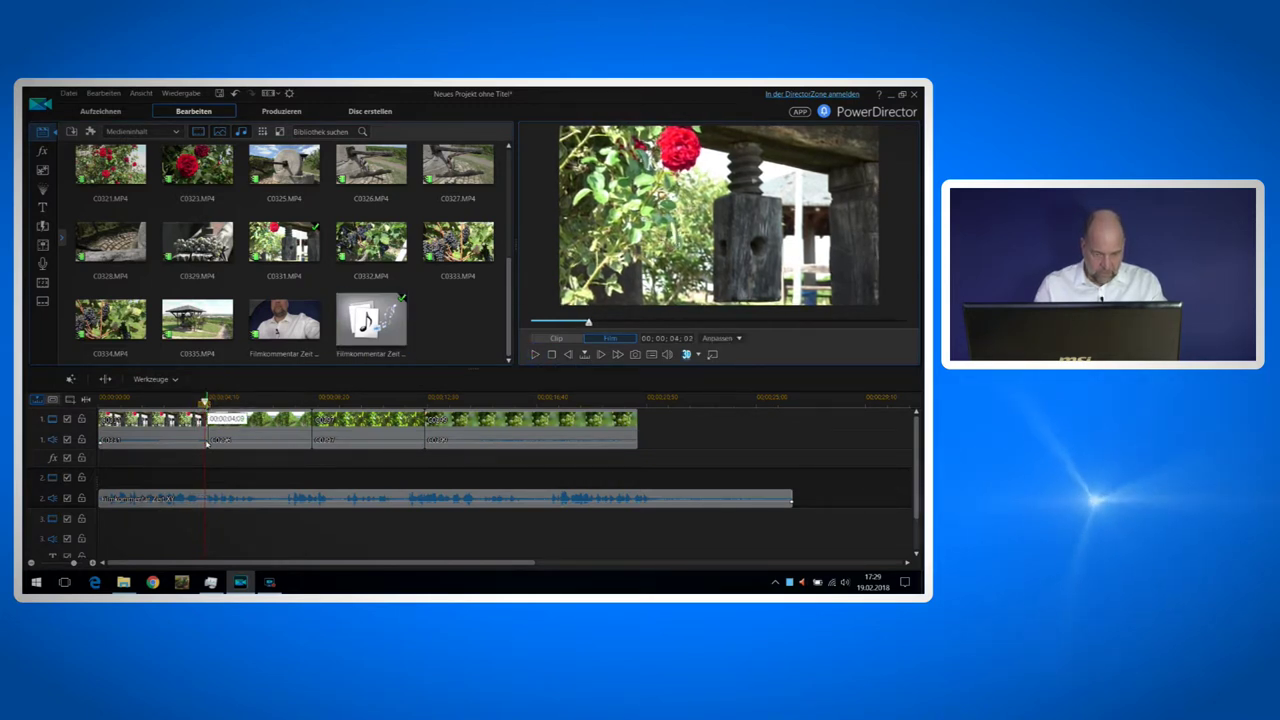
left_click(215, 500)
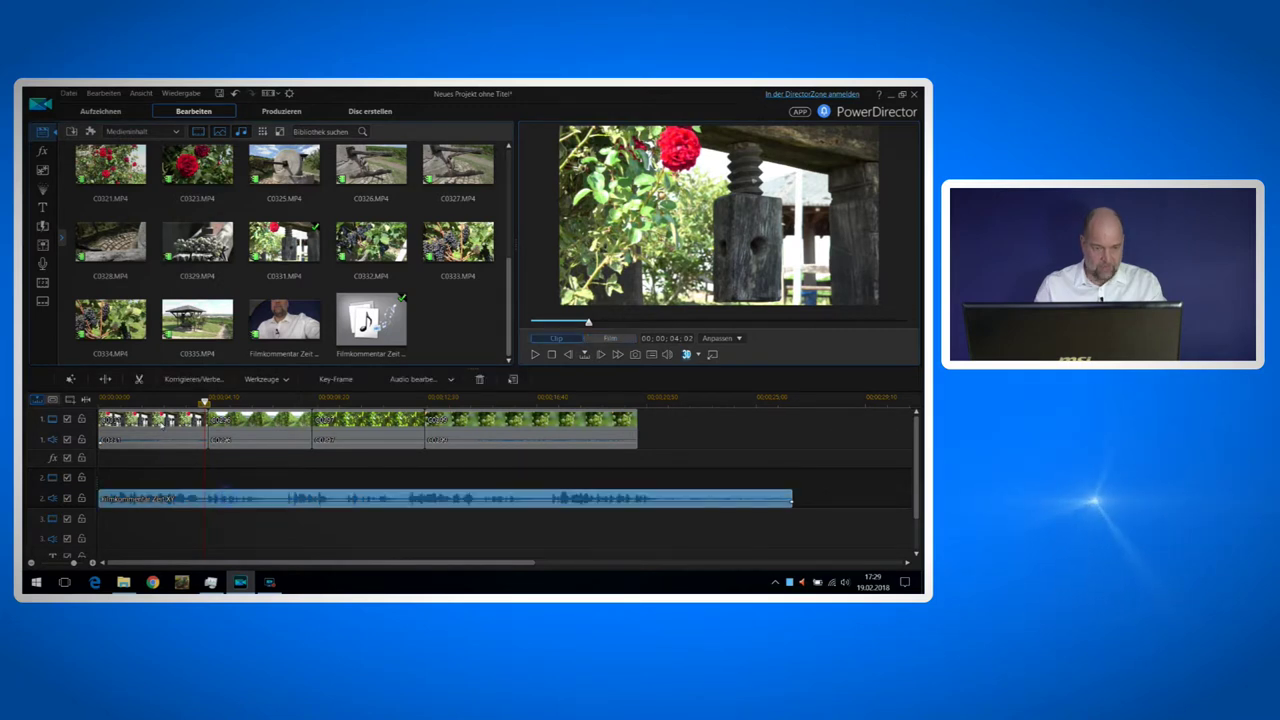
left_click(107, 380)
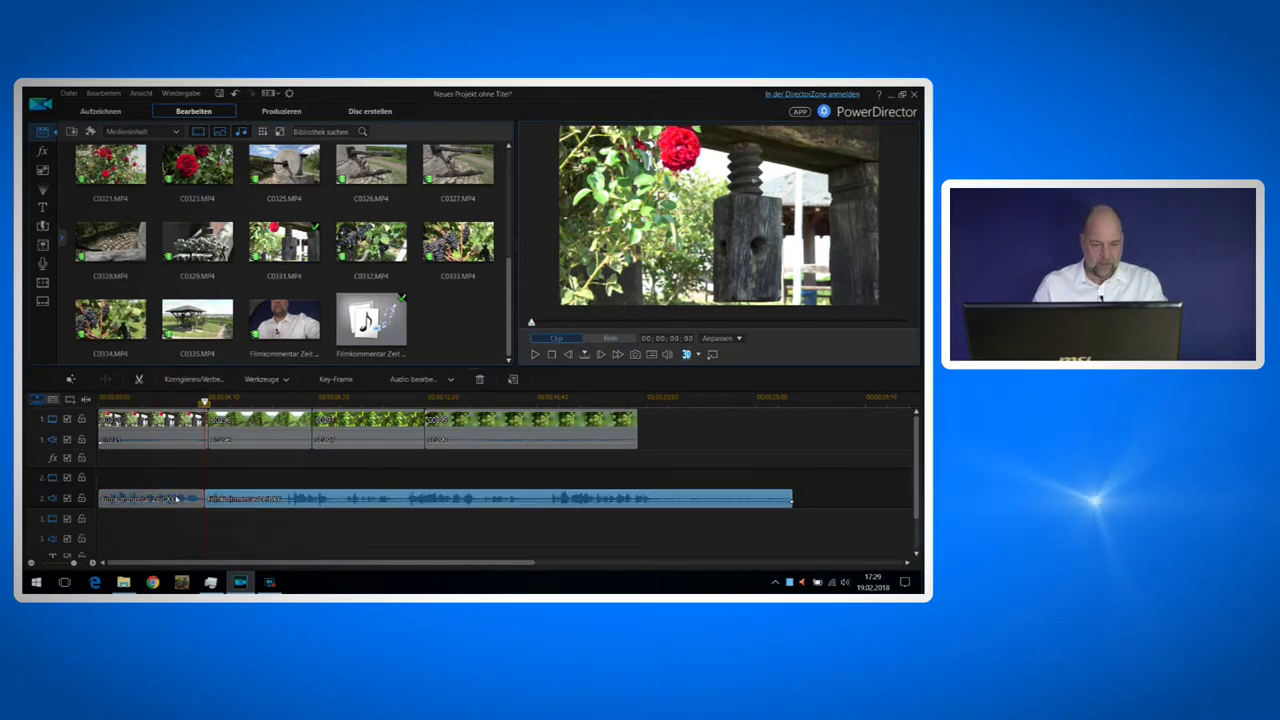
left_click(177, 499)
key("Delete")
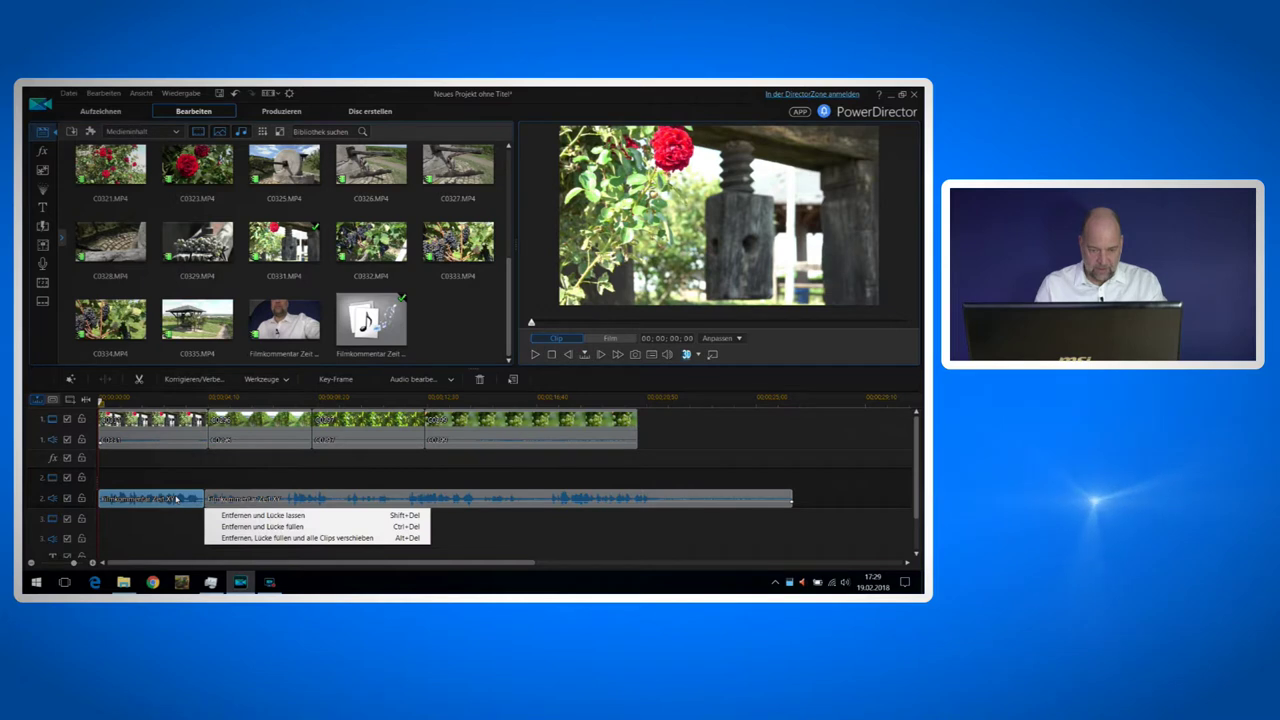
left_click(250, 516)
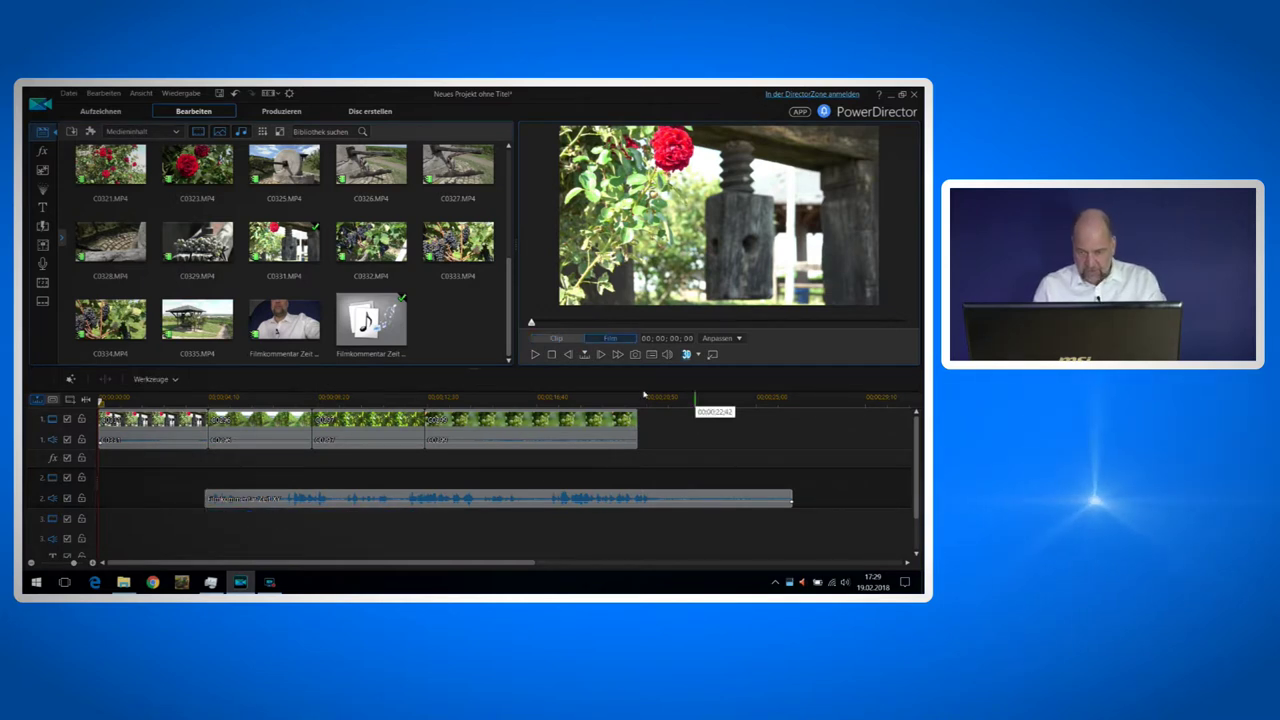
Shorten the end of the commentary to just past the last video clip, and move the commentary earlier to start during the first clip
left_click(602, 400)
left_click(536, 360)
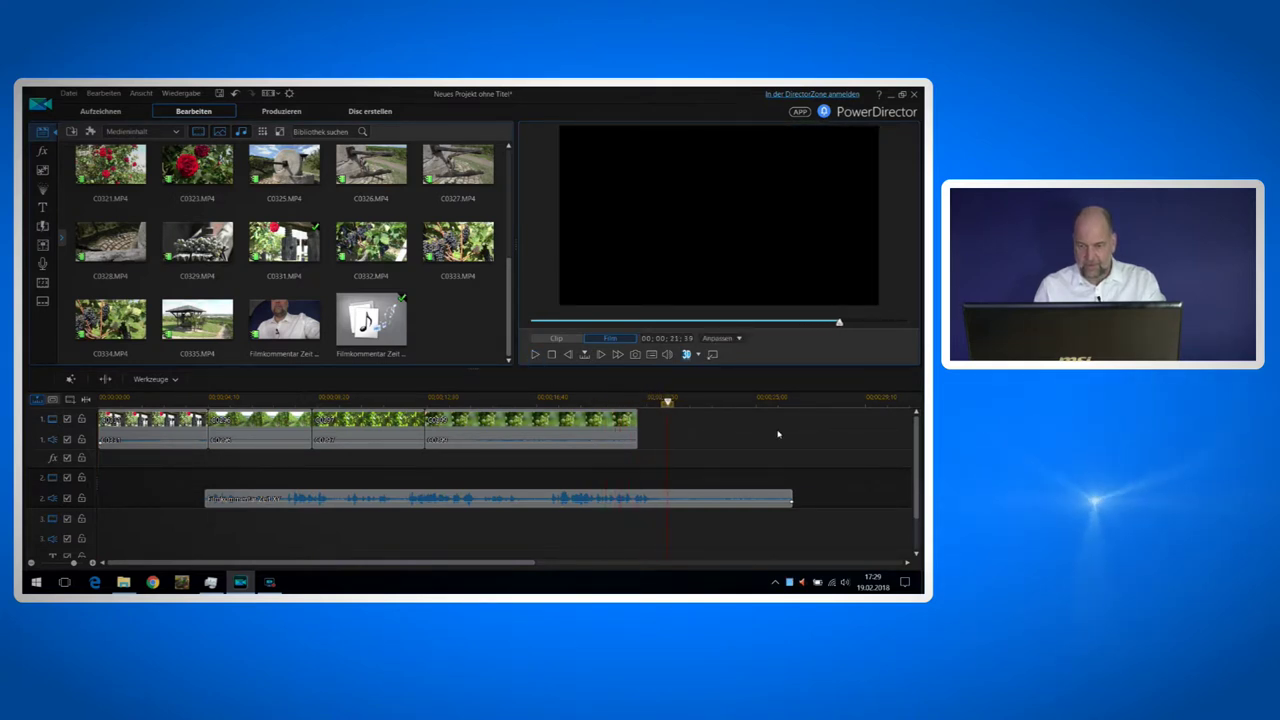
left_click(787, 498)
left_click_drag(791, 498, 572, 502)
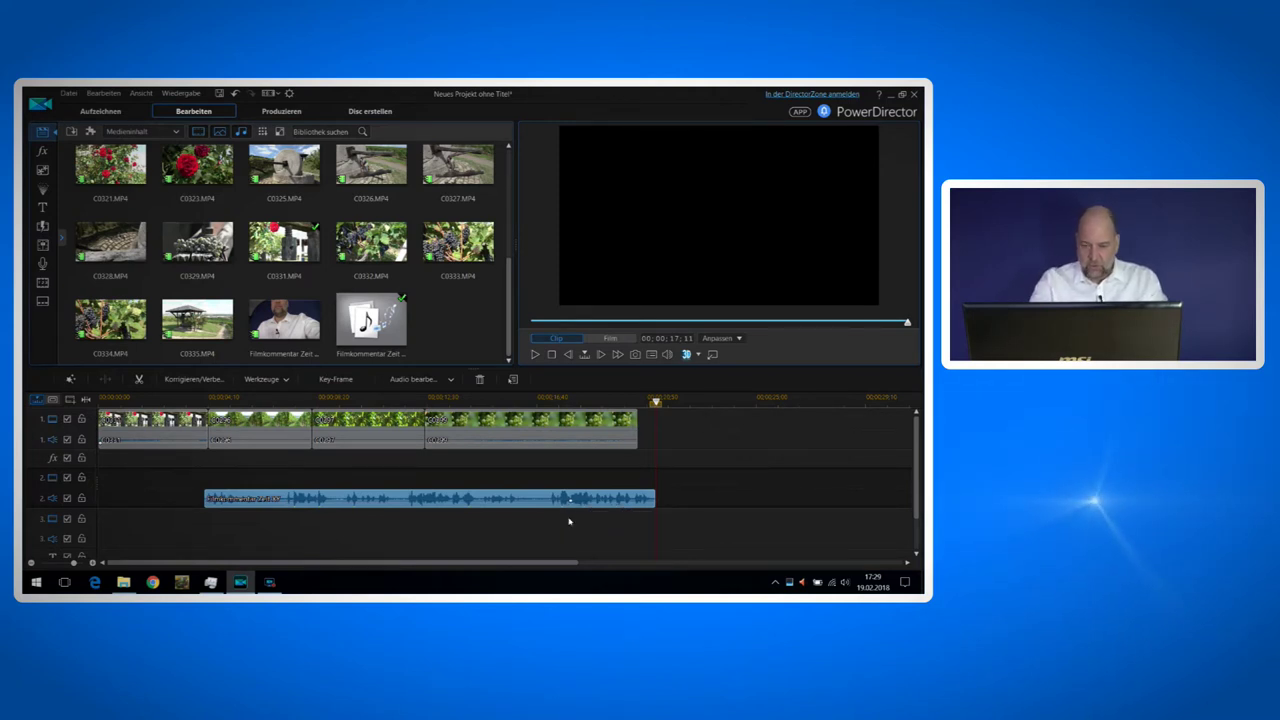
left_click_drag(601, 497, 569, 497)
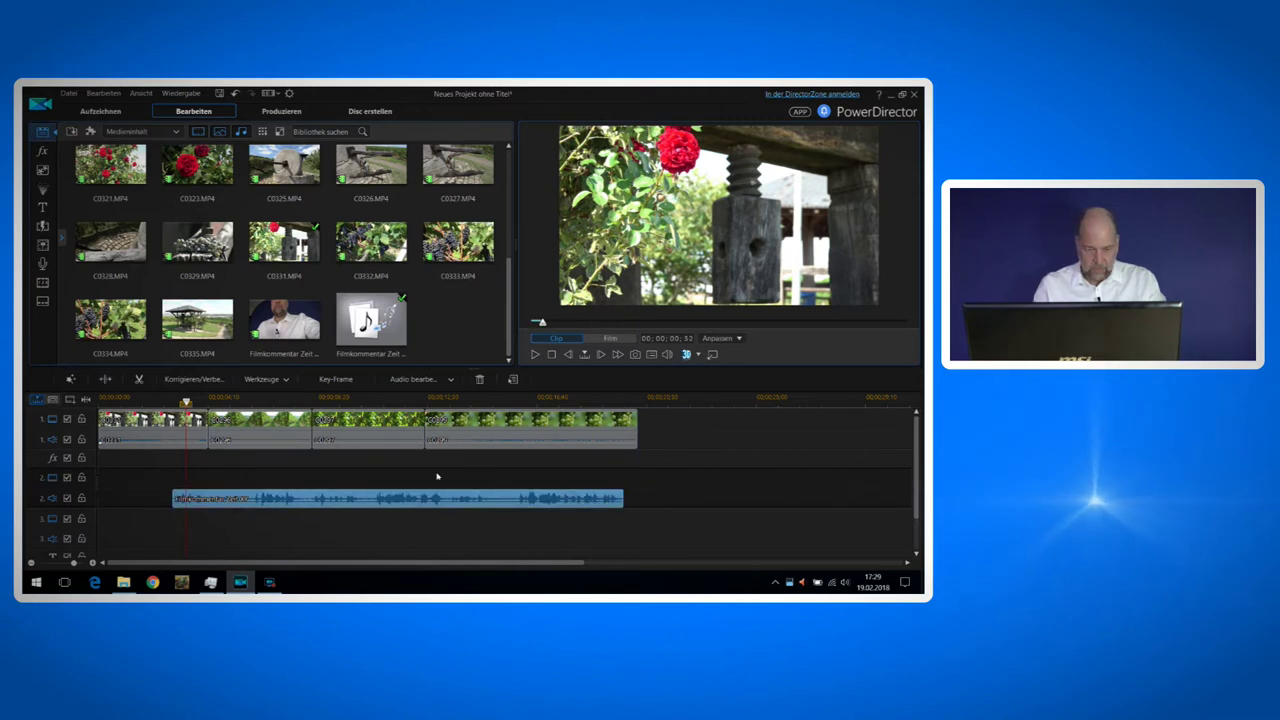
Play the film twice from within the first video clip to locate where the commentary's usable speech starts
left_click(160, 425)
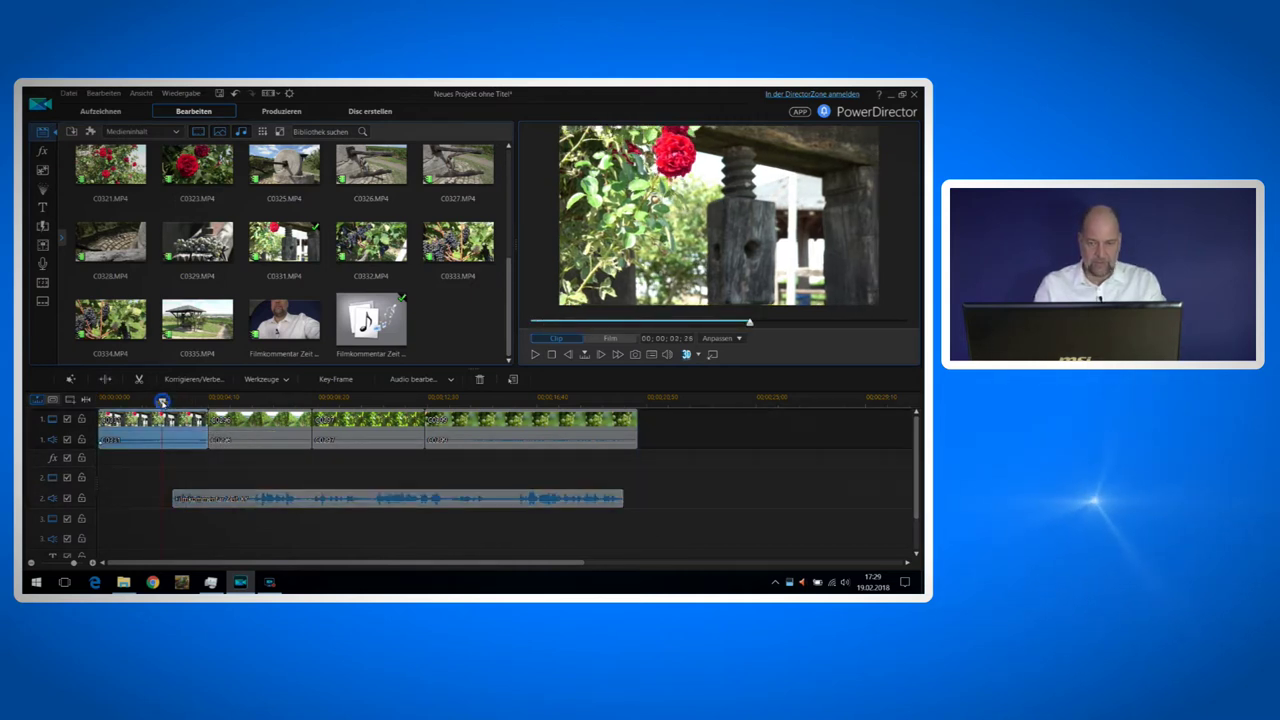
left_click(535, 355)
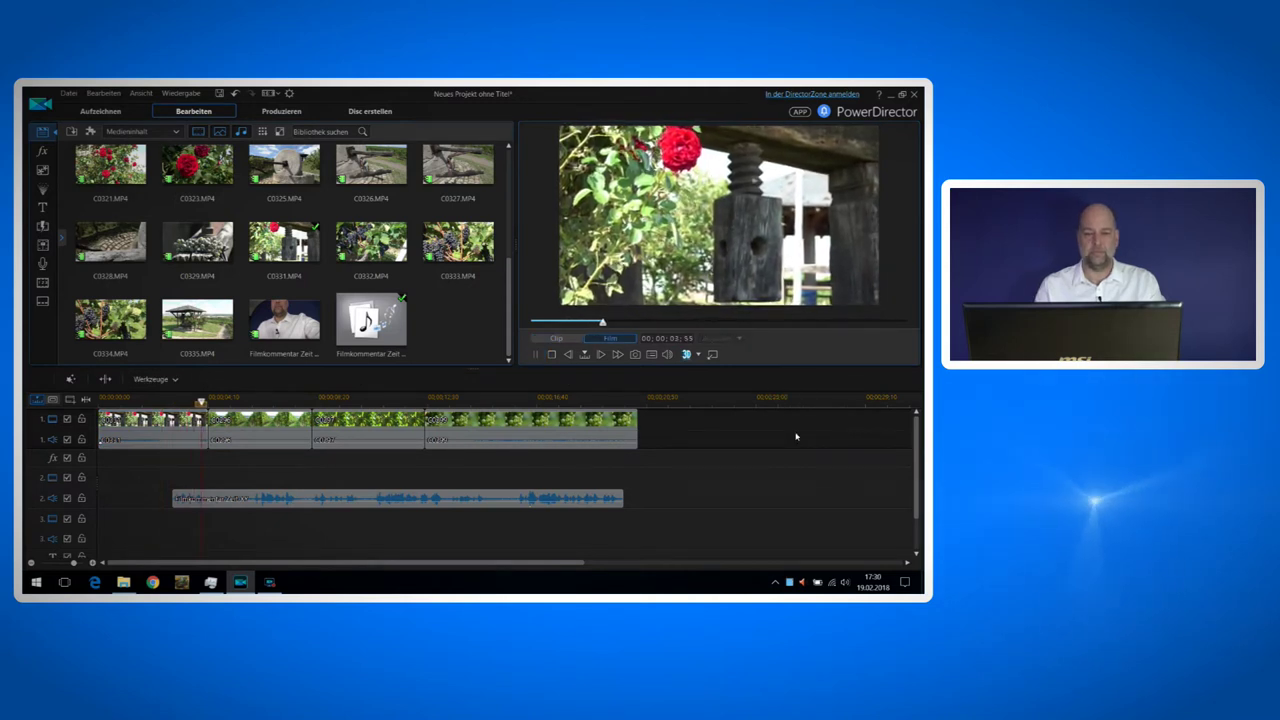
left_click(536, 355)
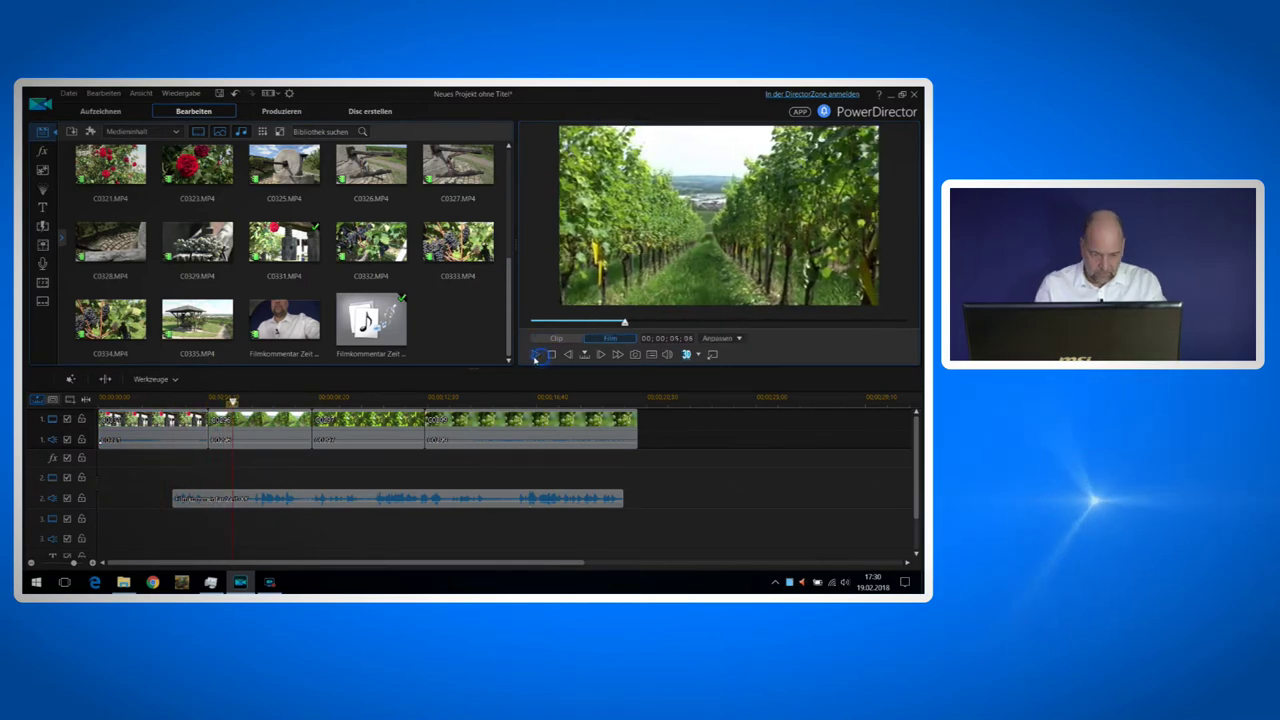
left_click_drag(232, 402, 192, 402)
left_click(536, 355)
left_click(536, 355)
Split the commentary at about five seconds, early in the second video clip, and remove the front part, filling the gap
left_click(256, 500)
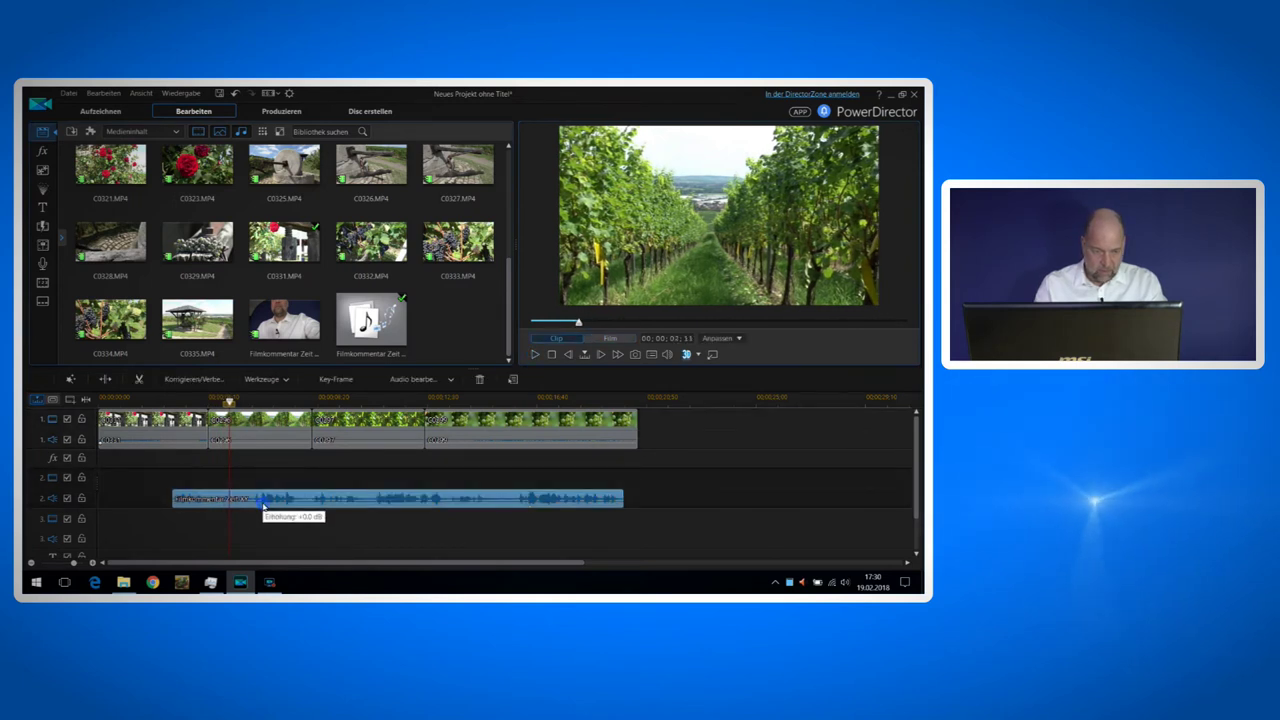
left_click(110, 381)
left_click(207, 498)
key("Delete")
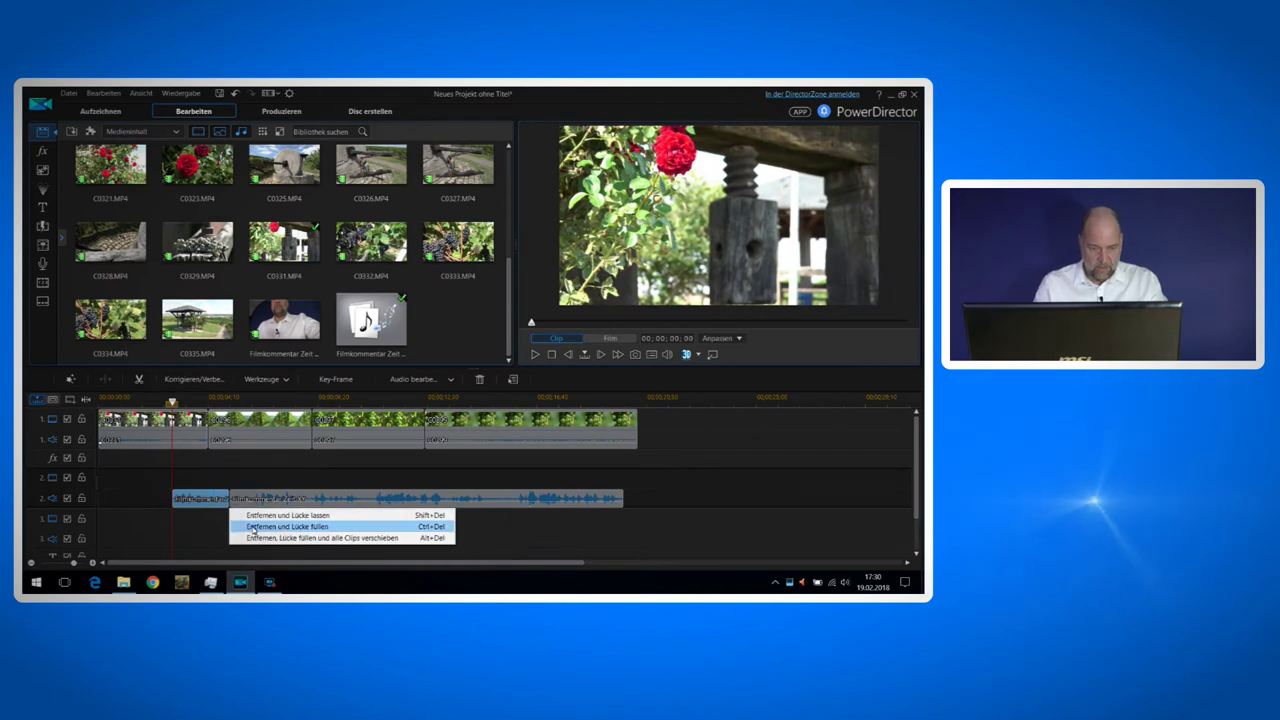
left_click(249, 516)
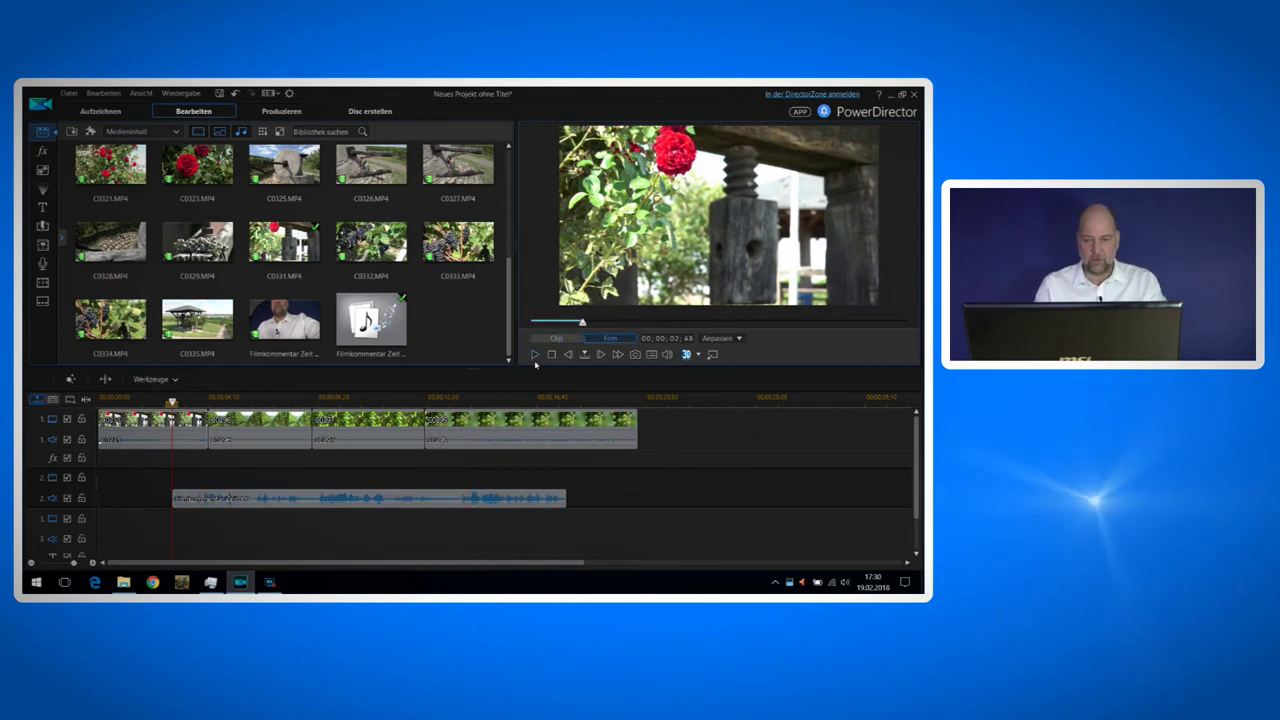